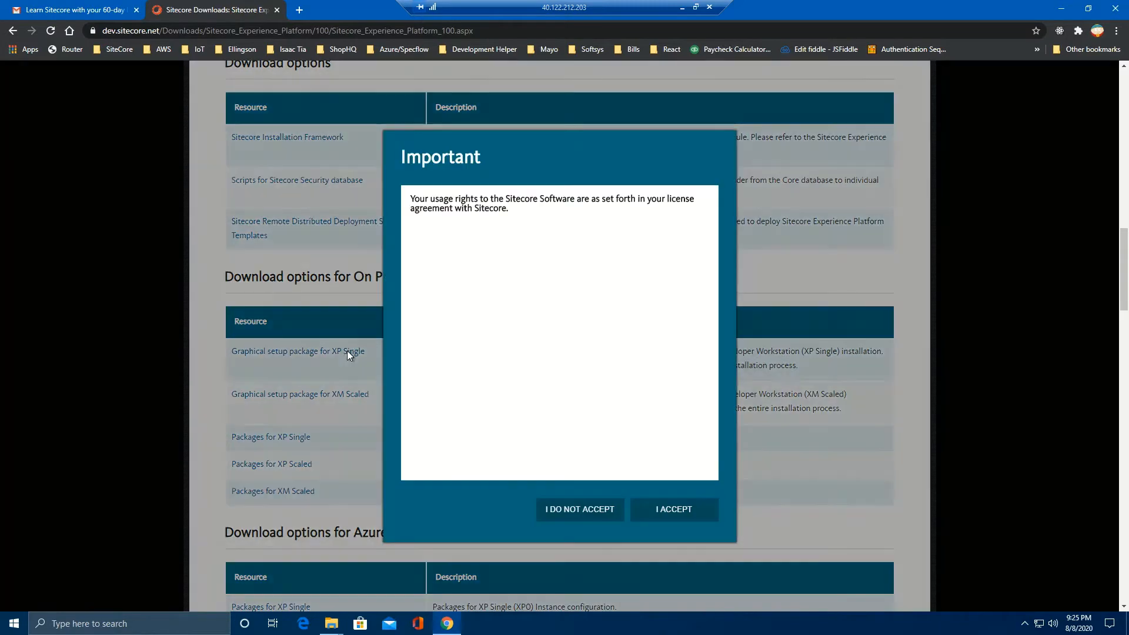
Step: Accept the license to download the XP Single package, then open the C:\SitecoreX folder
{"action": "left_click", "coordinate": [691, 509]}
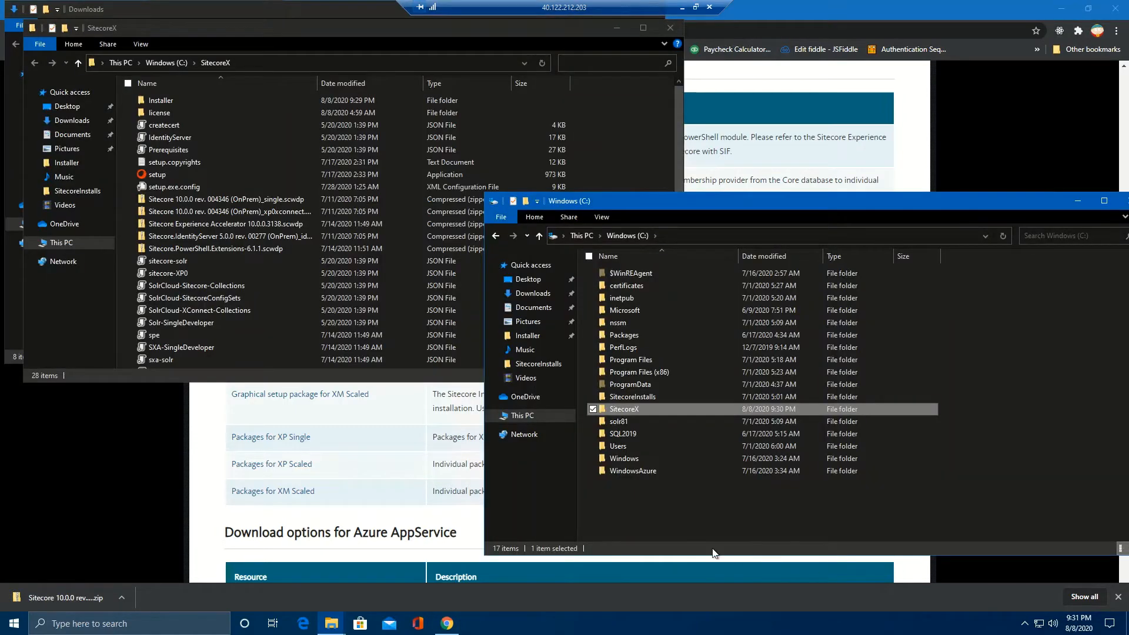
{"action": "double_click", "coordinate": [623, 408]}
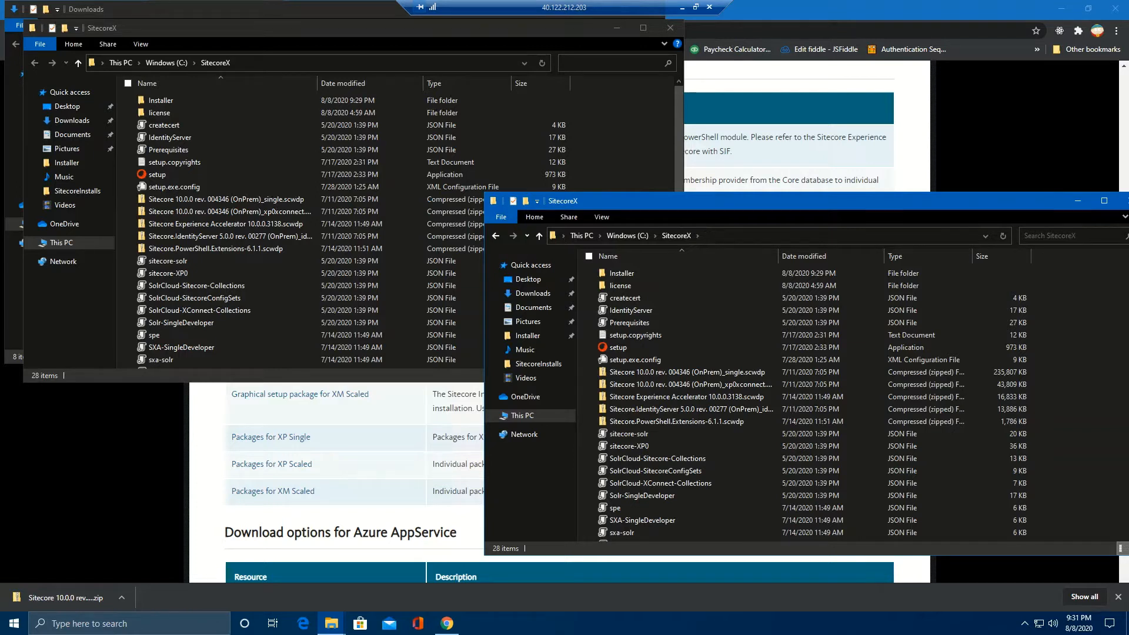
Step: Edit setup.exe.config in Notepad++ to use SQL server Sitecore9vm, the SQL admin password, and Solr solr81:8750
{"action": "right_click", "coordinate": [636, 361]}
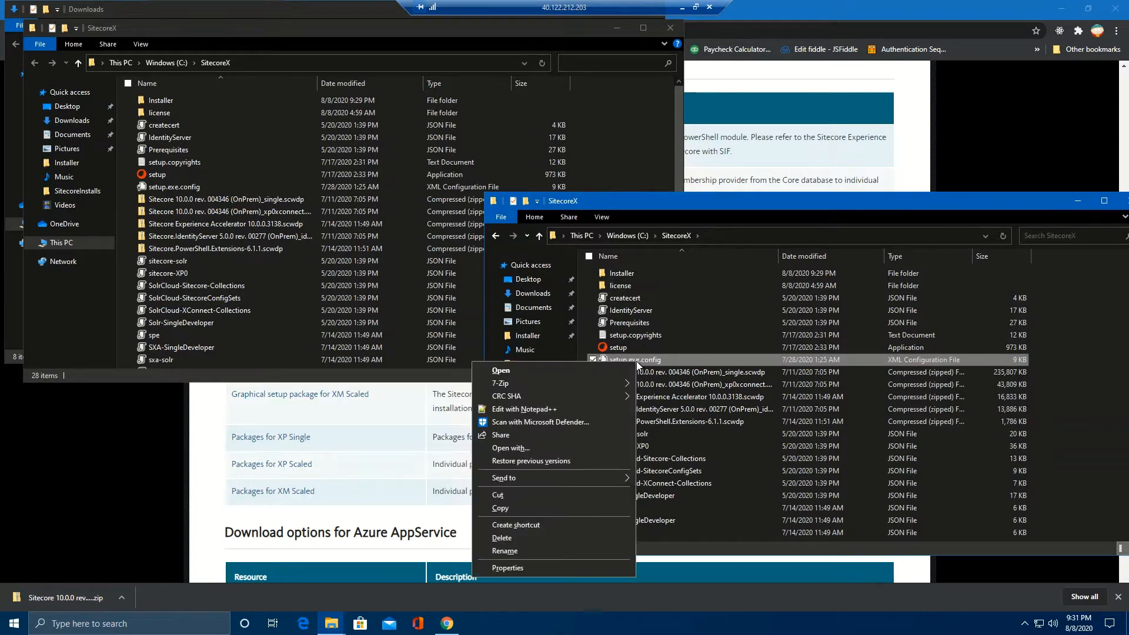
{"action": "left_click", "coordinate": [548, 408]}
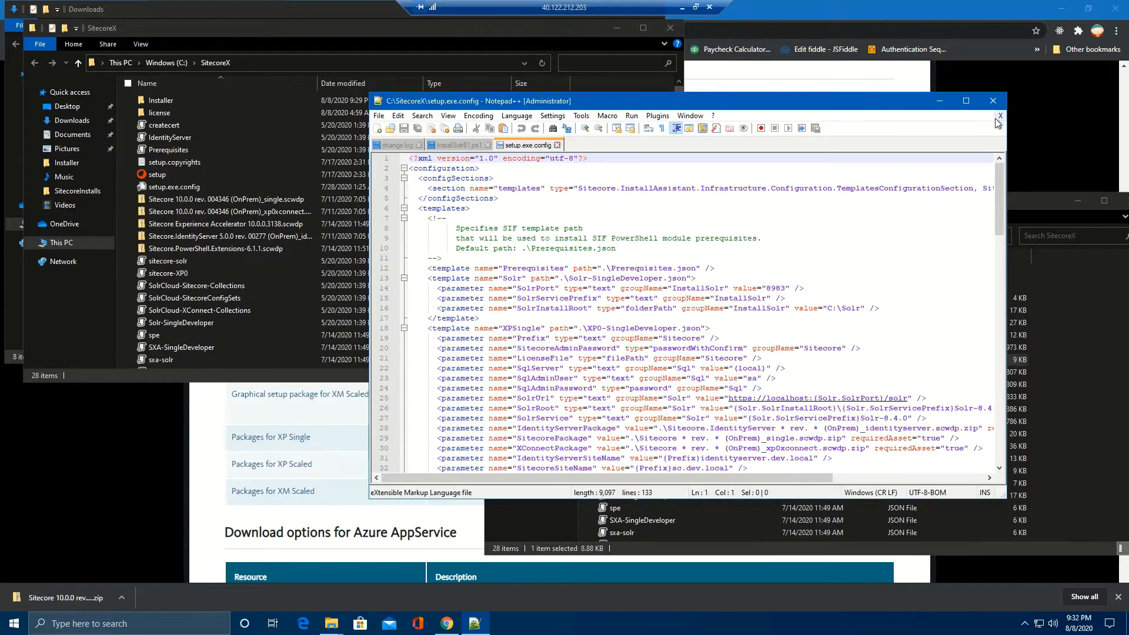
{"action": "left_click", "coordinate": [966, 101]}
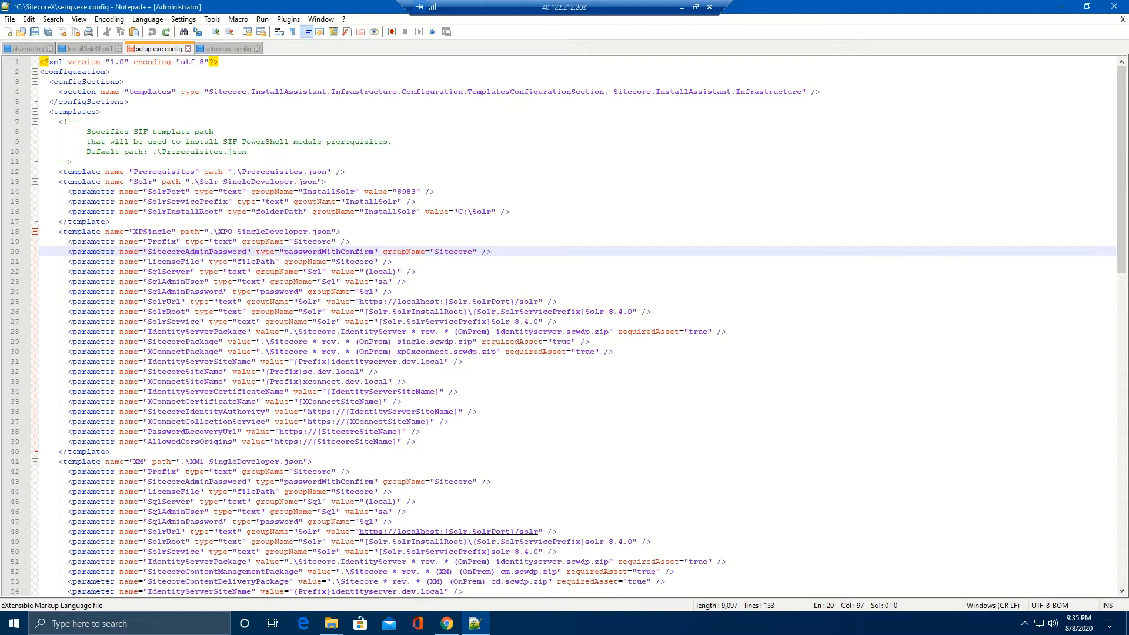
{"action": "key", "text": "ctrl+y"}
{"action": "key", "text": "ctrl+y"}
{"action": "key", "text": "ctrl+y"}
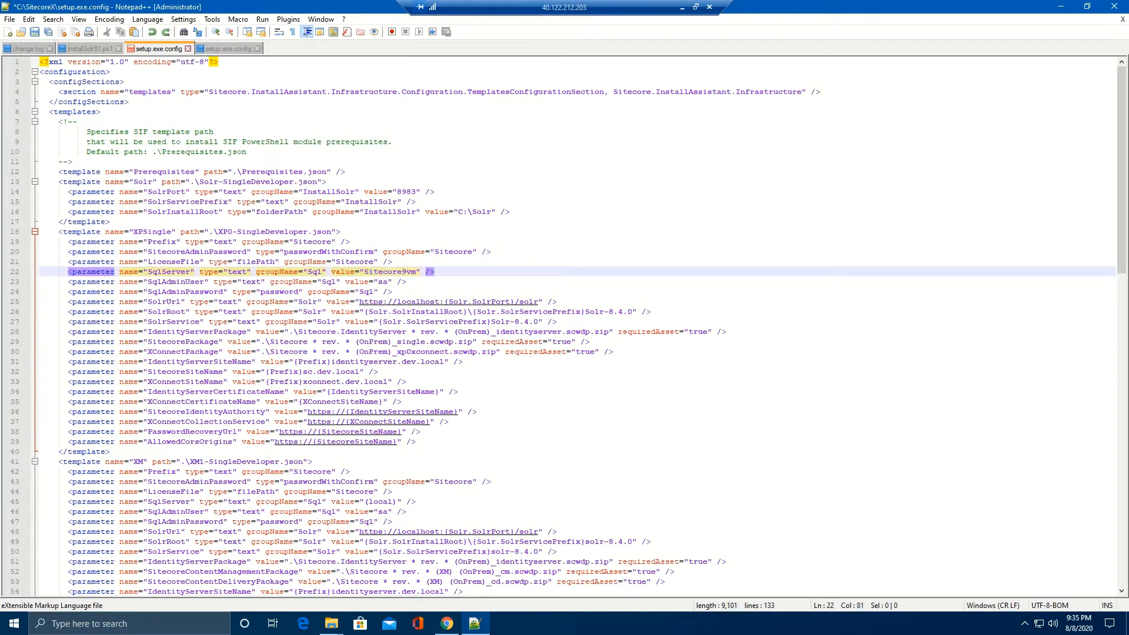
{"action": "key", "text": "ctrl+y"}
{"action": "key", "text": "ctrl+y"}
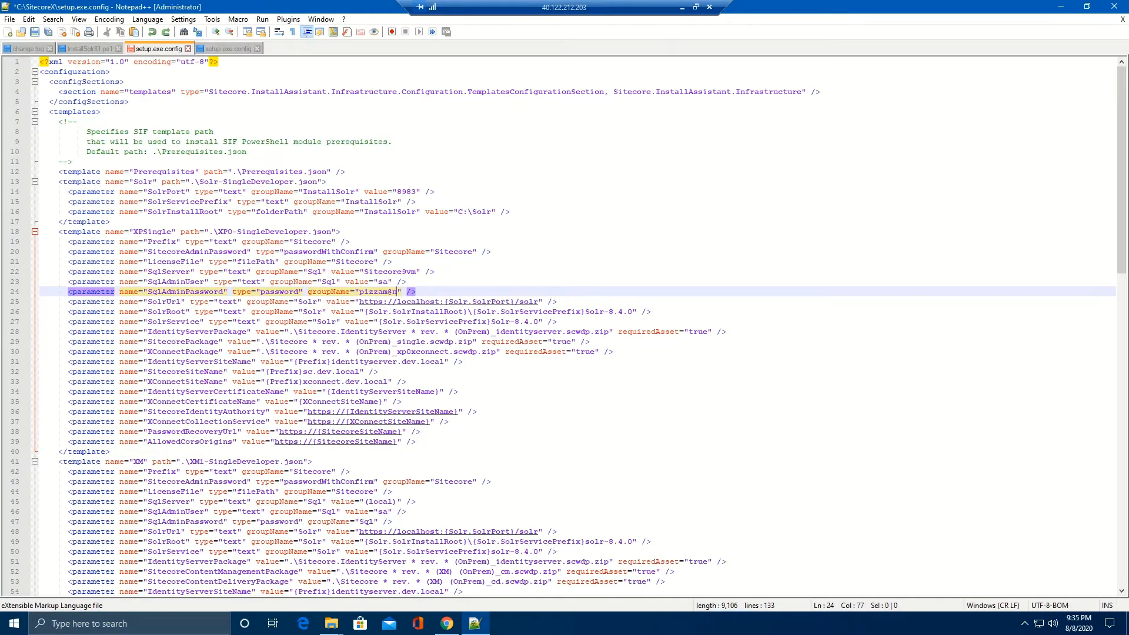
{"action": "key", "text": "ctrl+y"}
{"action": "key", "text": "ctrl+y"}
{"action": "key", "text": "ctrl+y"}
{"action": "key", "text": "ctrl+y"}
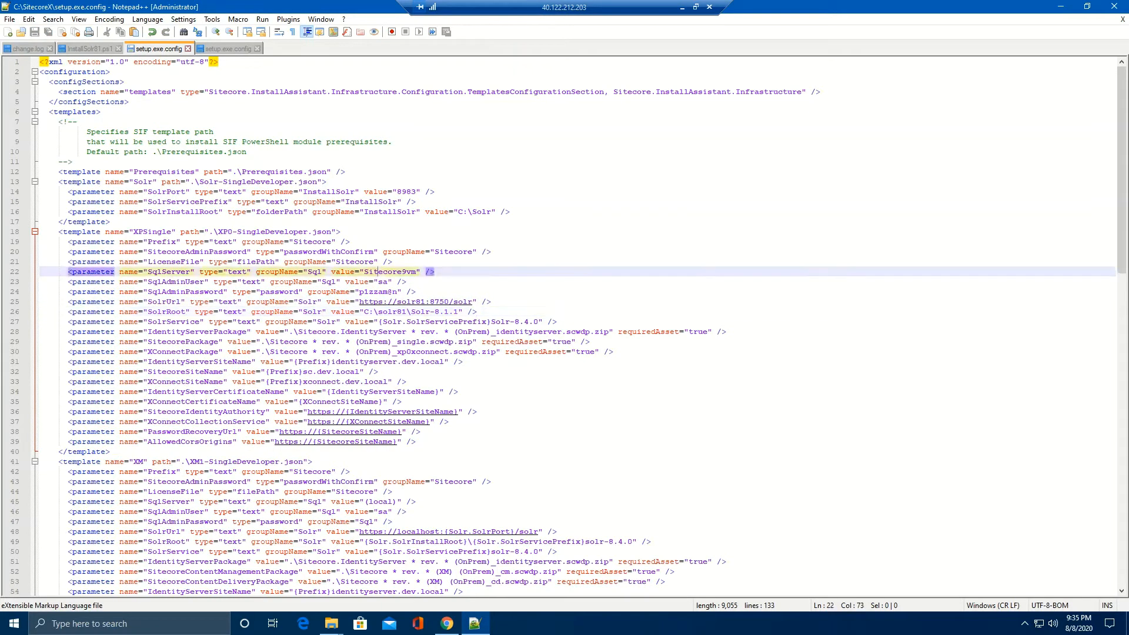
{"action": "double_click", "coordinate": [389, 272]}
{"action": "double_click", "coordinate": [373, 291]}
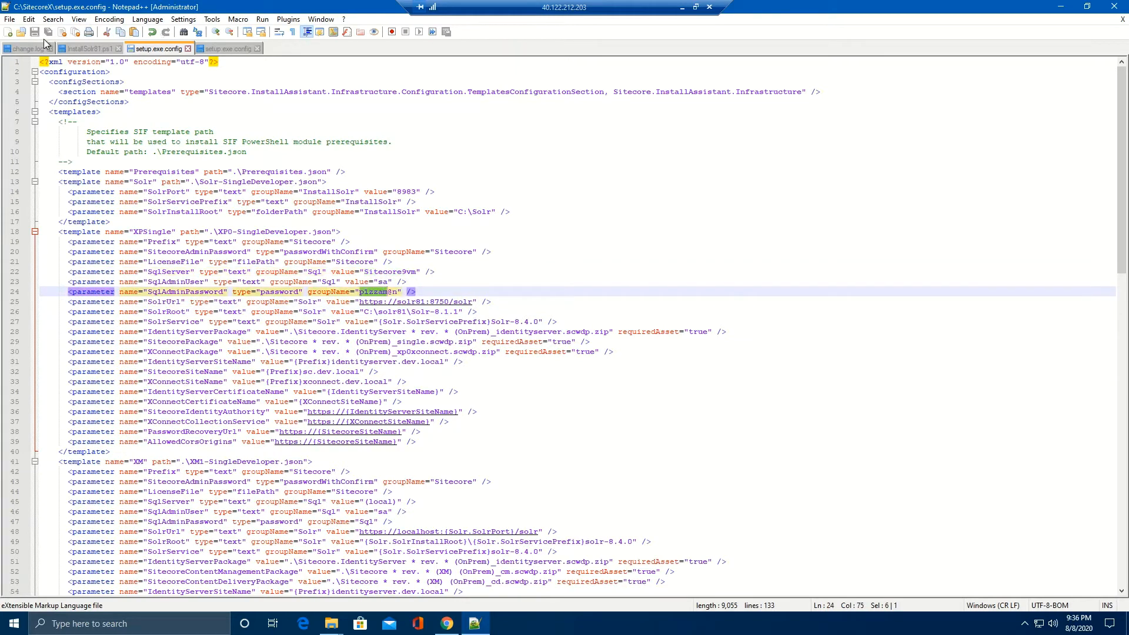
{"action": "left_click", "coordinate": [400, 232]}
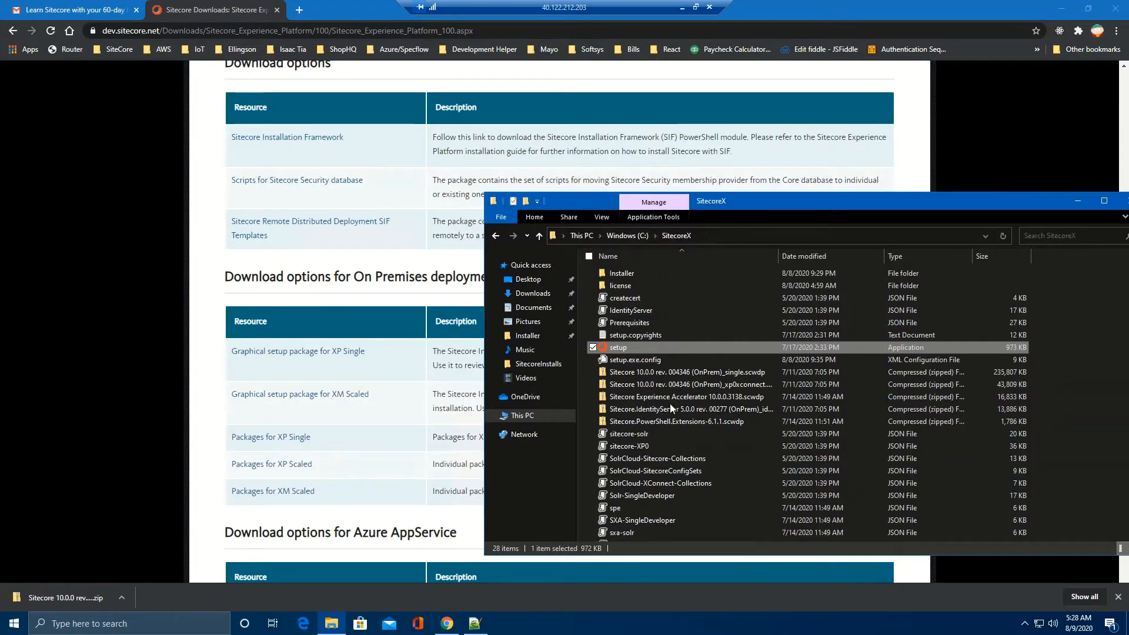
Step: Run setup as administrator and install the SIF and Windows Server prerequisites
{"action": "right_click", "coordinate": [615, 347]}
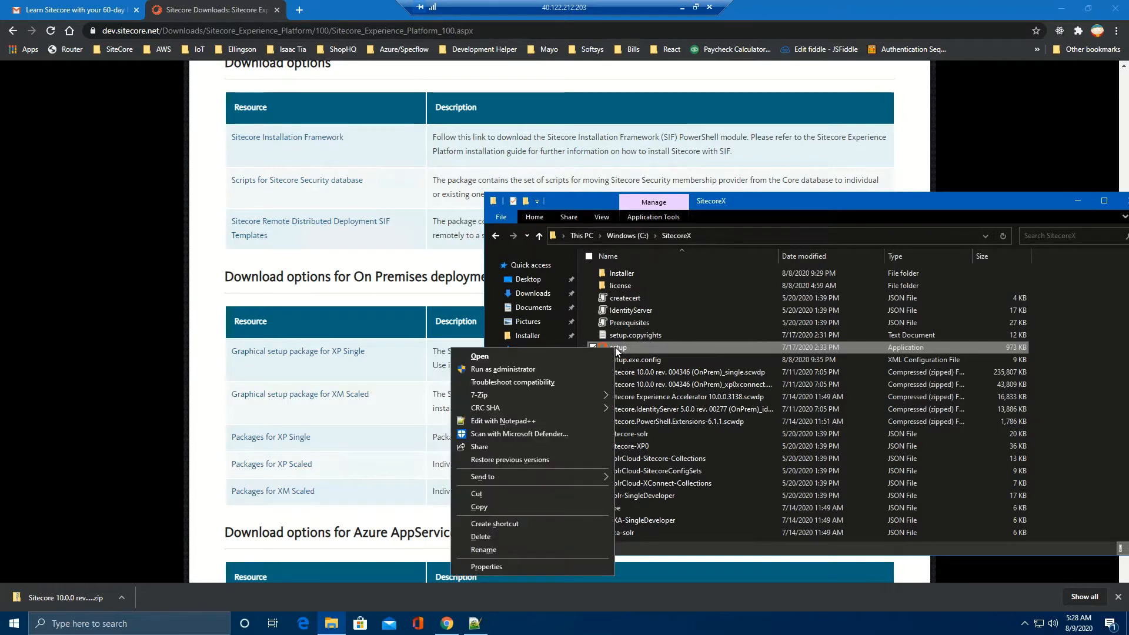
{"action": "left_click", "coordinate": [548, 370]}
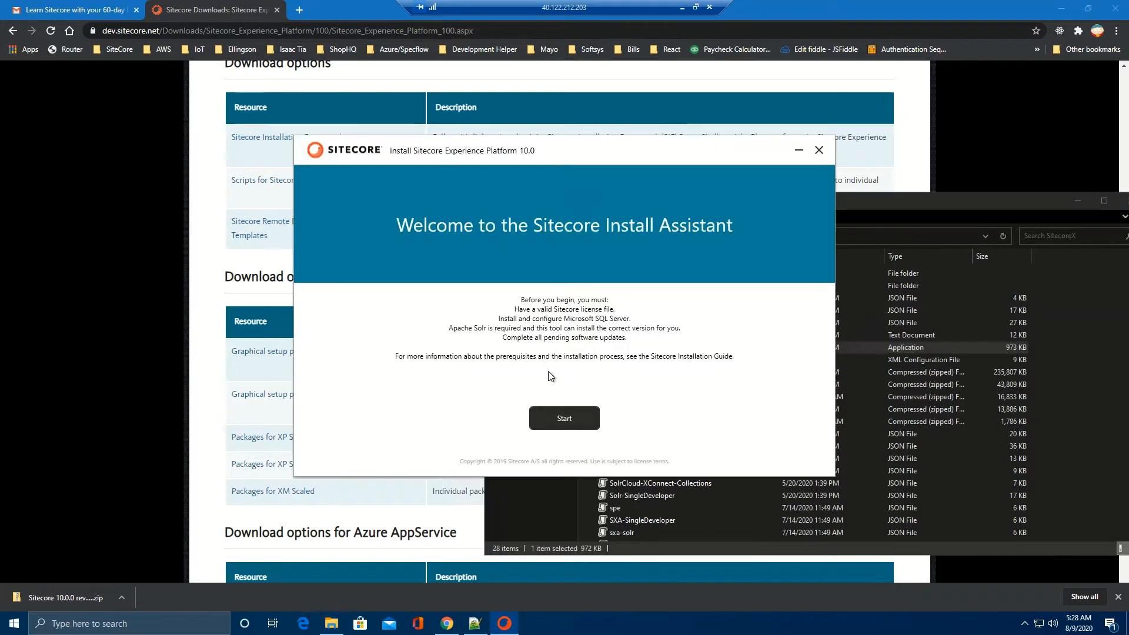
{"action": "left_click", "coordinate": [568, 422]}
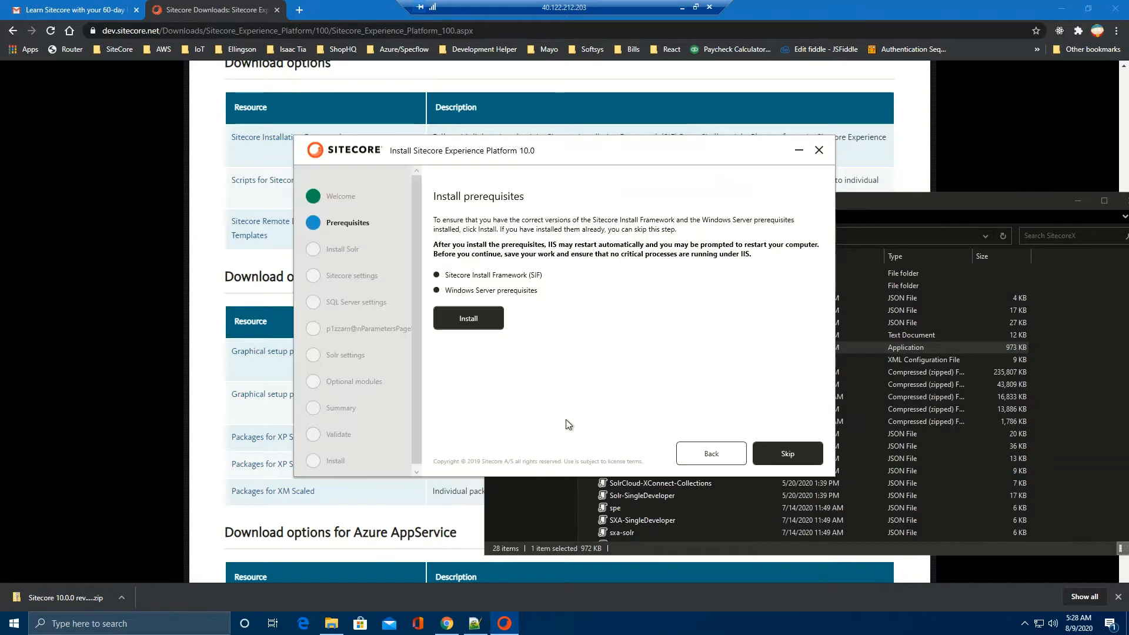
{"action": "left_click", "coordinate": [472, 324]}
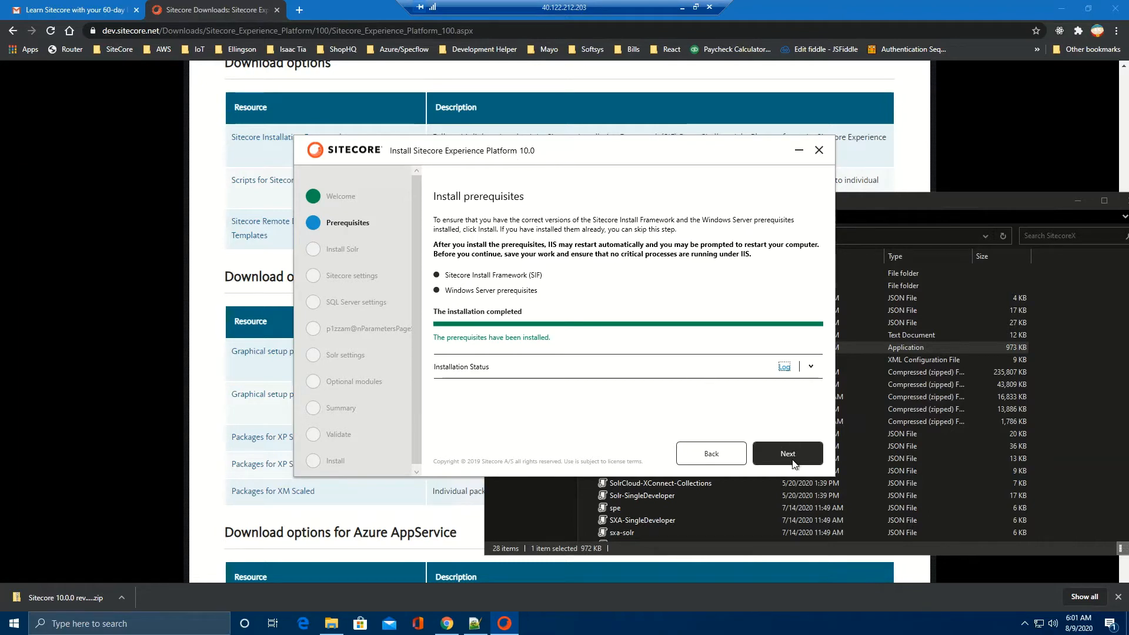
Step: Skip the Solr install and enter installation prefix sx
{"action": "left_click", "coordinate": [794, 463]}
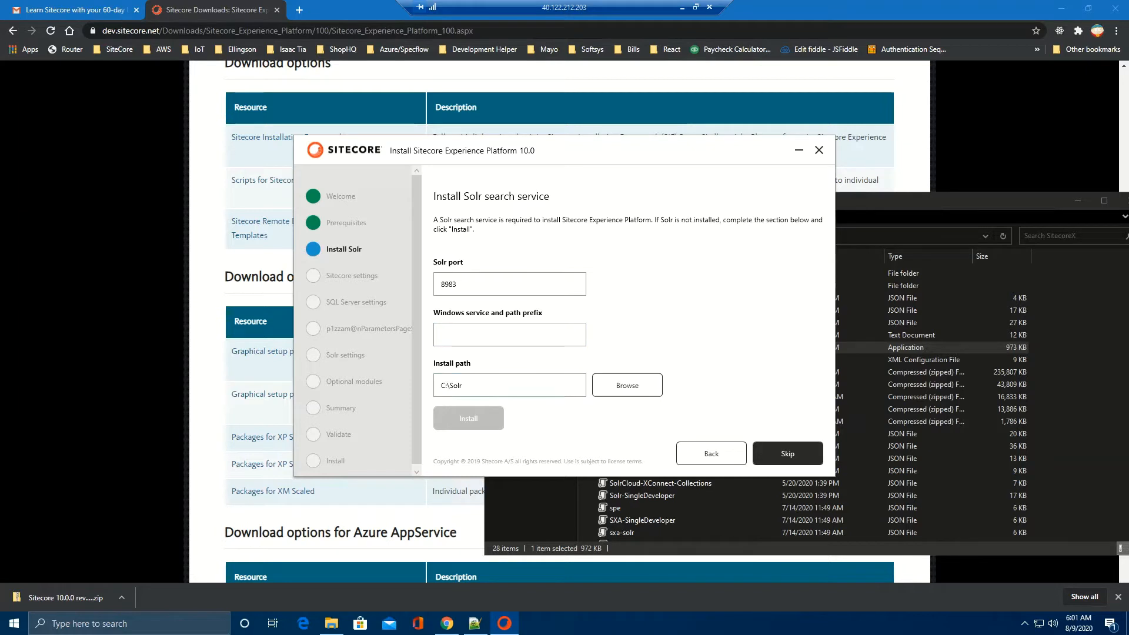
{"action": "left_click", "coordinate": [799, 454]}
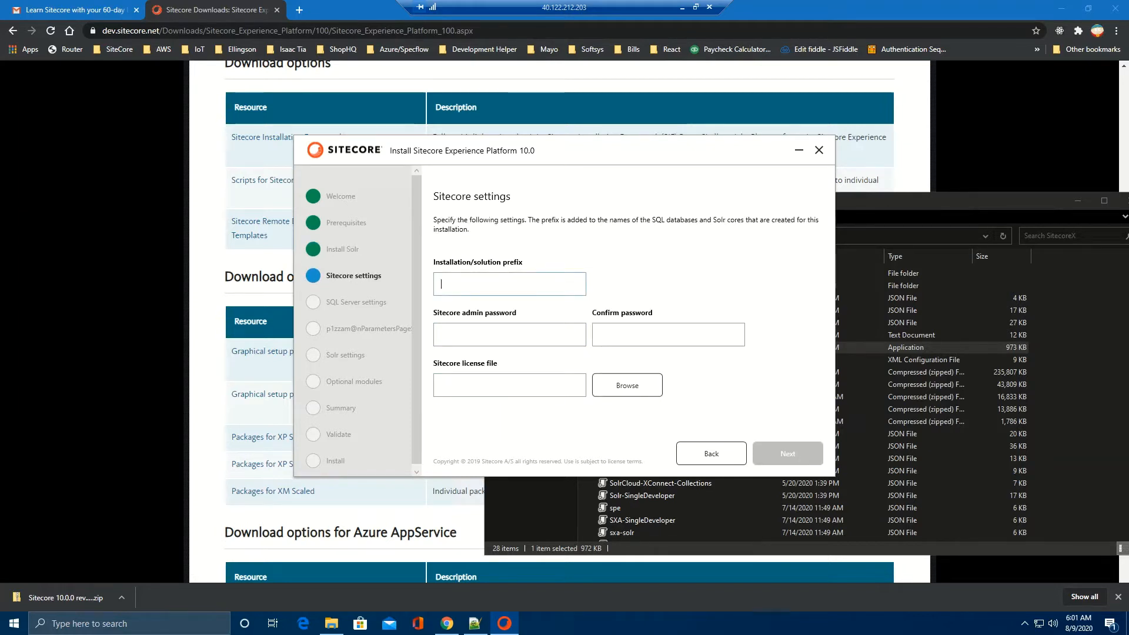
{"action": "left_click", "coordinate": [493, 284]}
{"action": "type", "text": "sx"}
{"action": "key", "text": "Tab"}
Step: Confirm the admin password, pick the license zip from C:\SitecoreX\license, and continue
{"action": "left_click", "coordinate": [600, 324]}
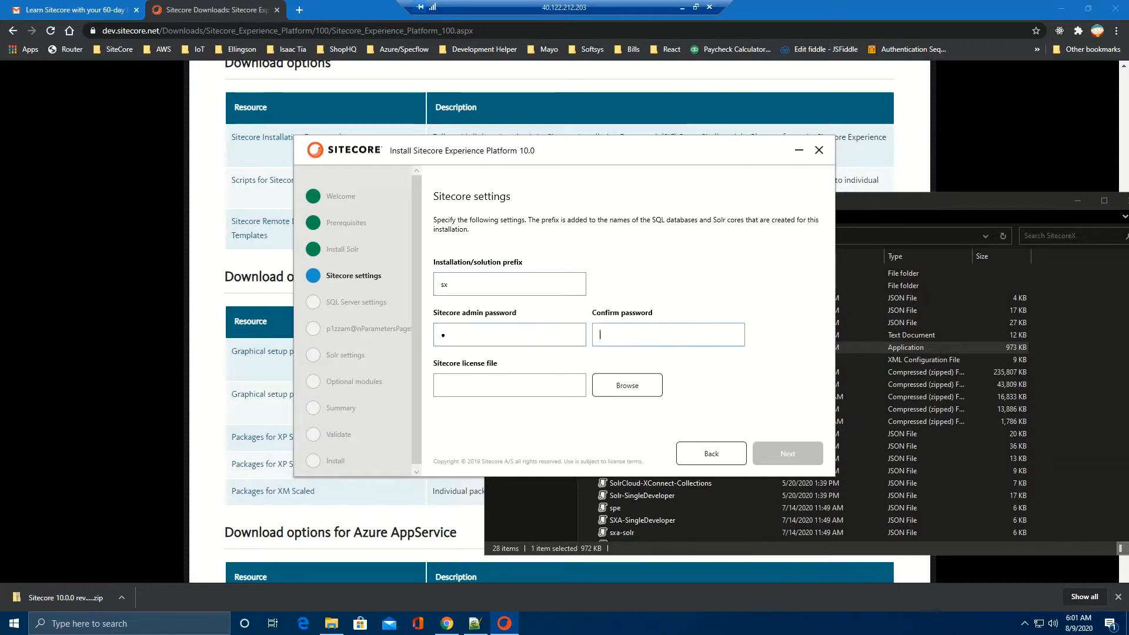
{"action": "type", "text": "b"}
{"action": "left_click", "coordinate": [639, 385]}
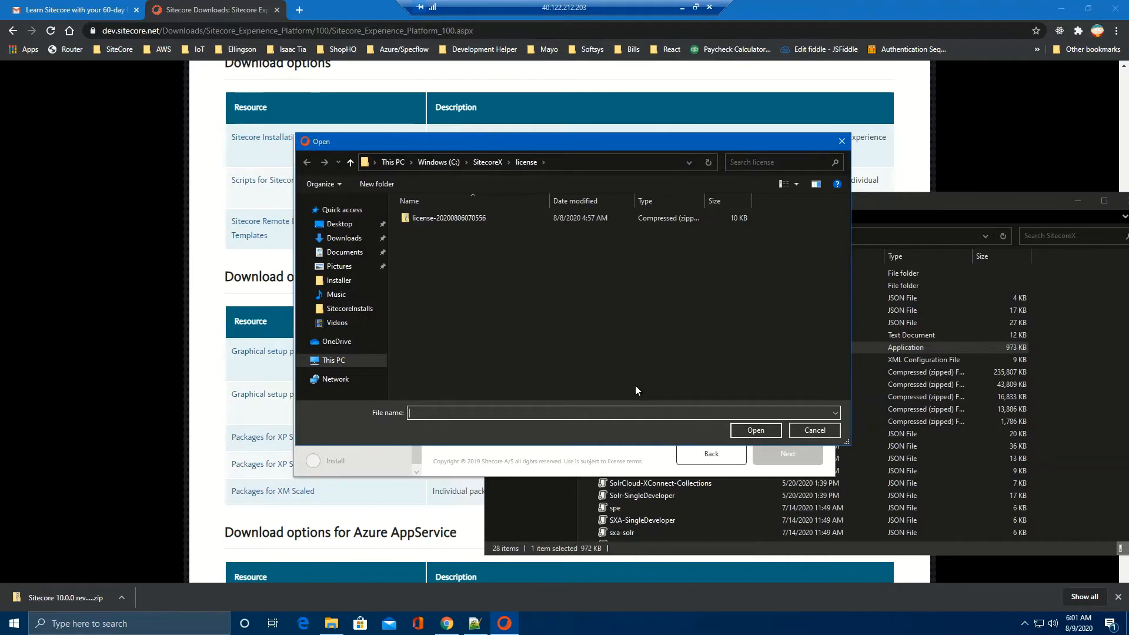
{"action": "double_click", "coordinate": [471, 219]}
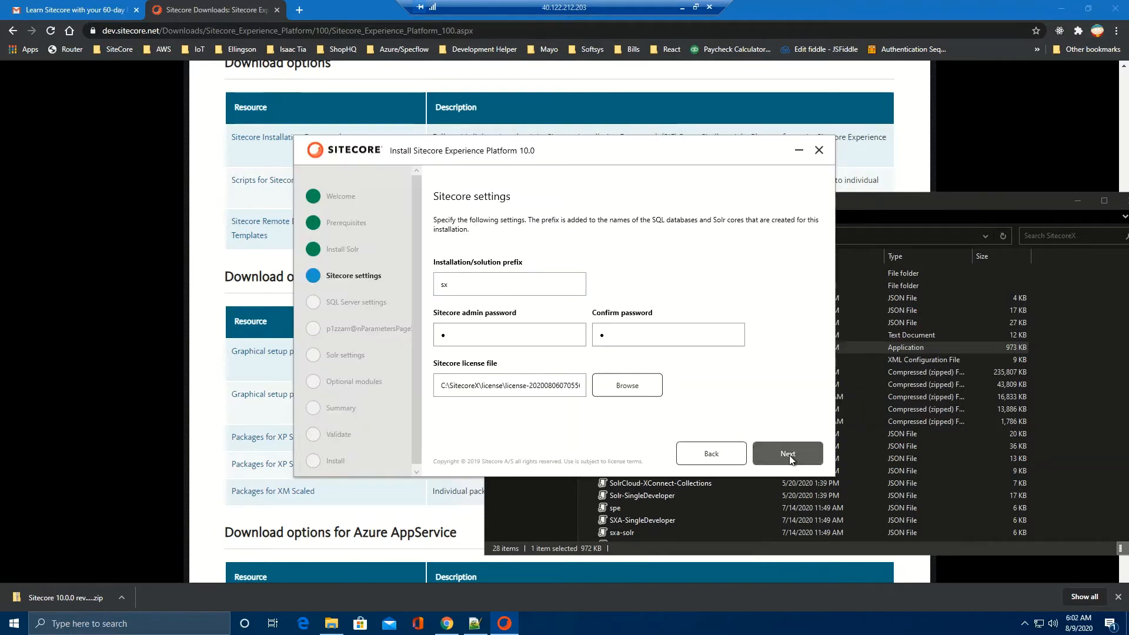
{"action": "left_click", "coordinate": [791, 457]}
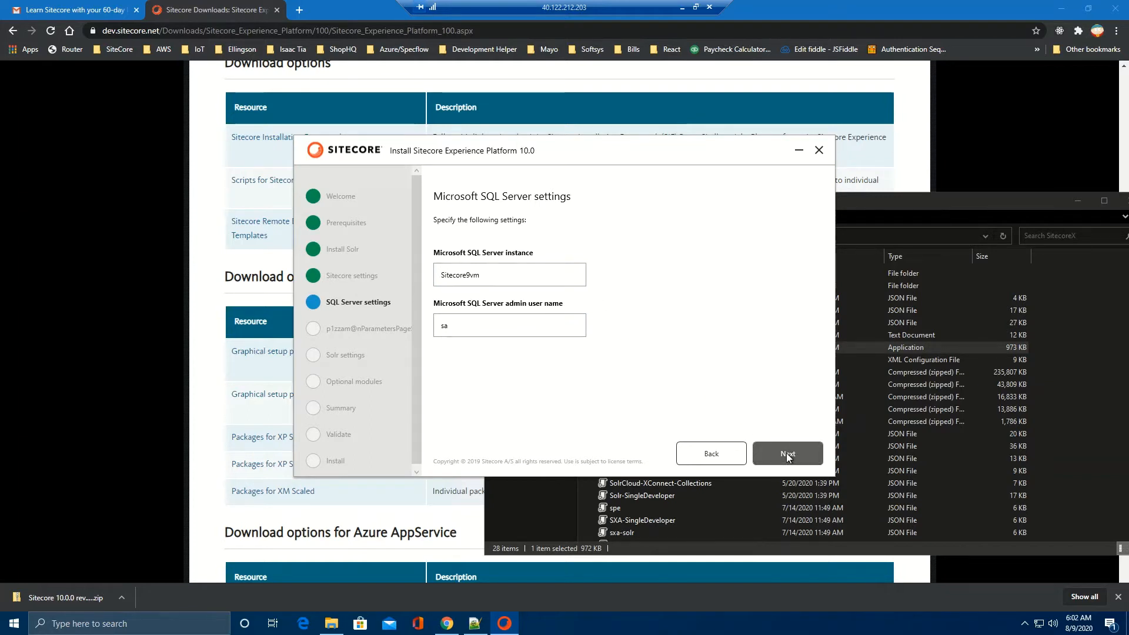
Step: Keep SQL instance Sitecore9vm with user sa and enter the SQL admin password
{"action": "left_click", "coordinate": [788, 458]}
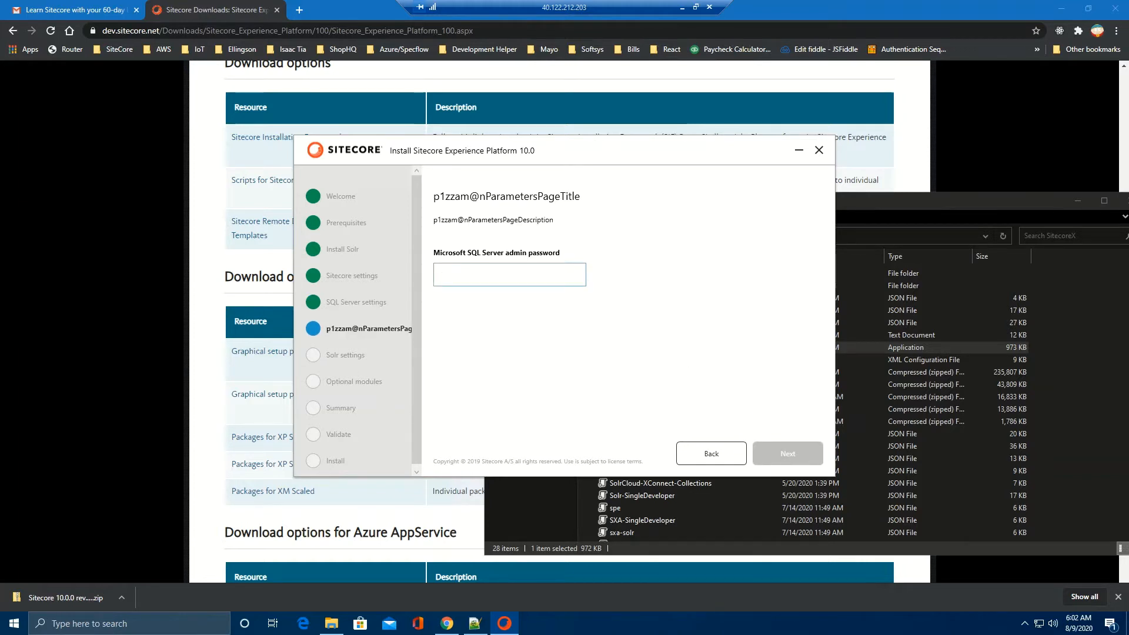
{"action": "type", "text": "••••••••"}
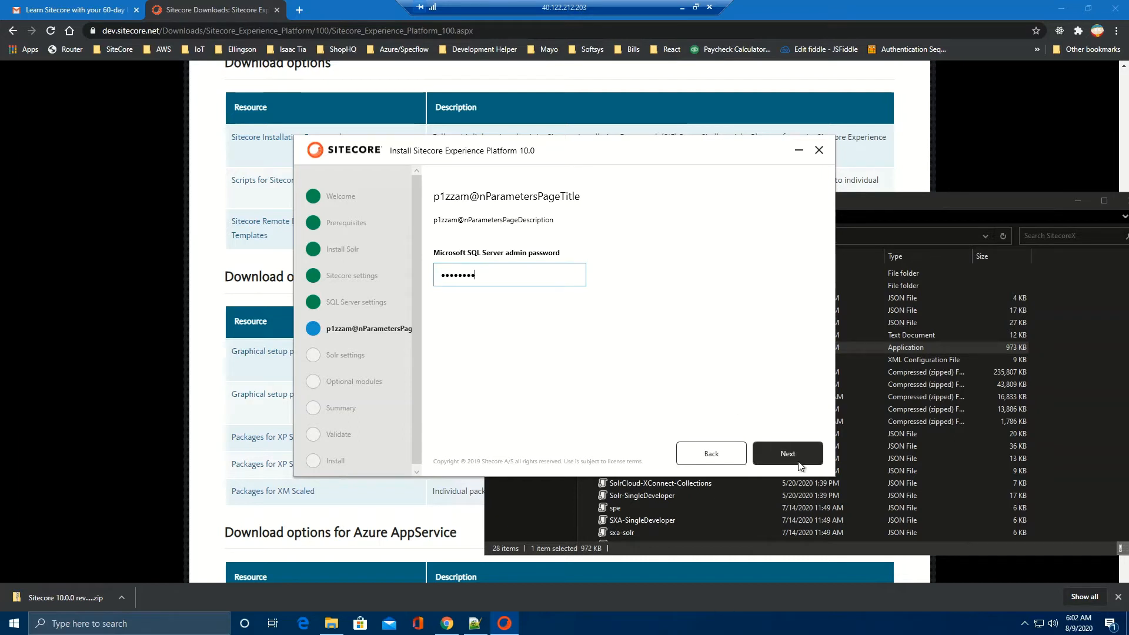
{"action": "left_click", "coordinate": [790, 450]}
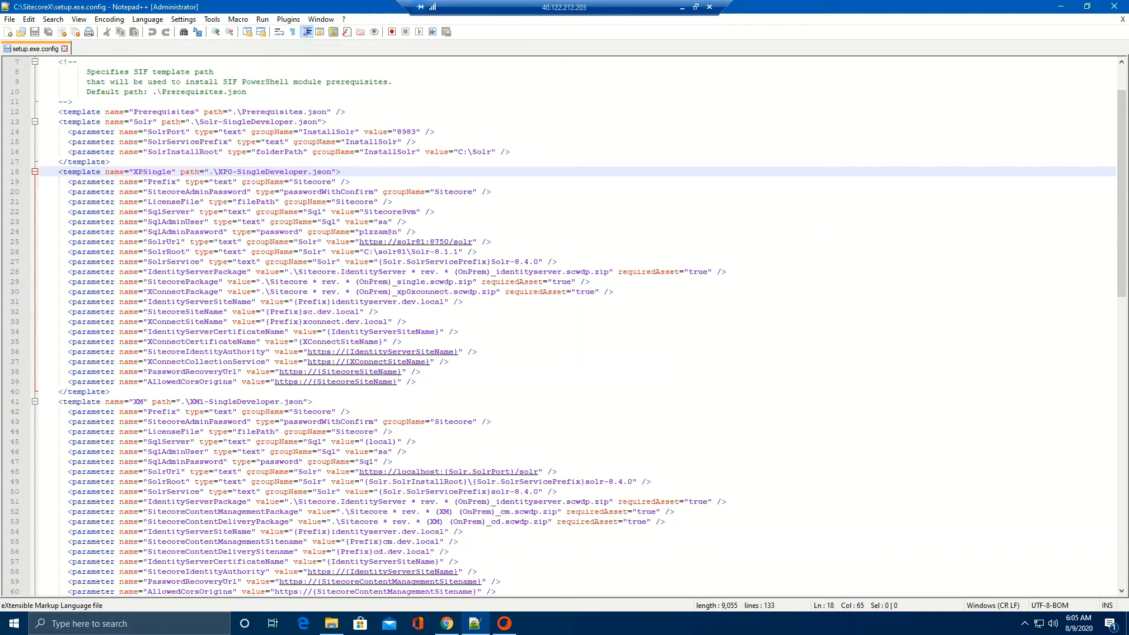
Step: Check the Solr URL in setup.exe.config, reopen it minimized, and return to the installer's Solr page
{"action": "left_click", "coordinate": [492, 242]}
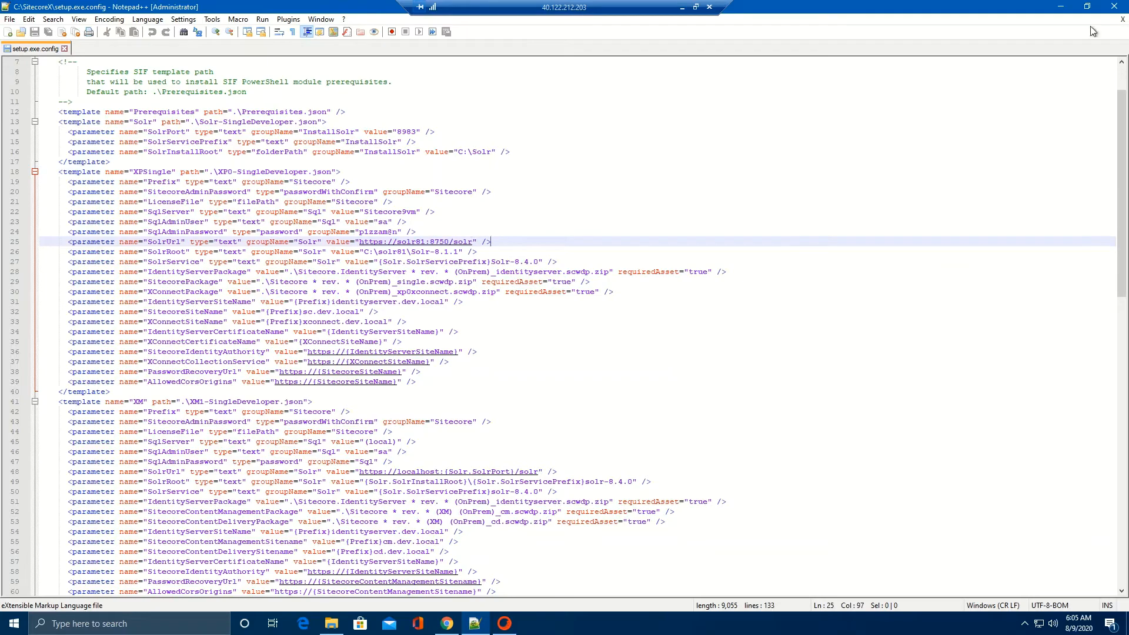
{"action": "left_click", "coordinate": [1115, 6]}
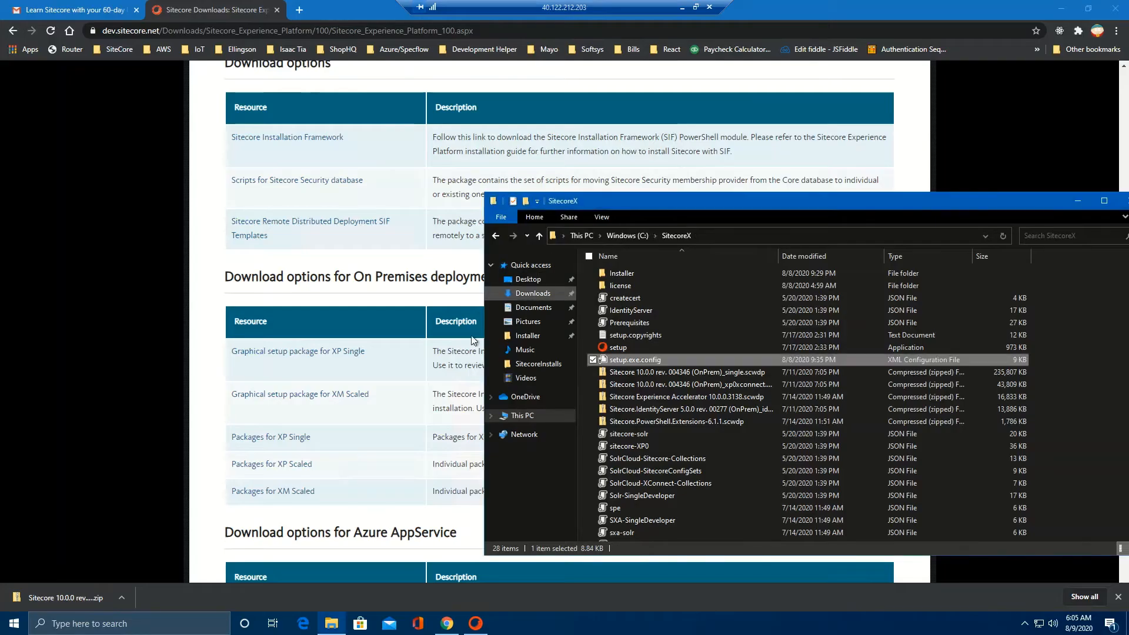
{"action": "left_click", "coordinate": [475, 623]}
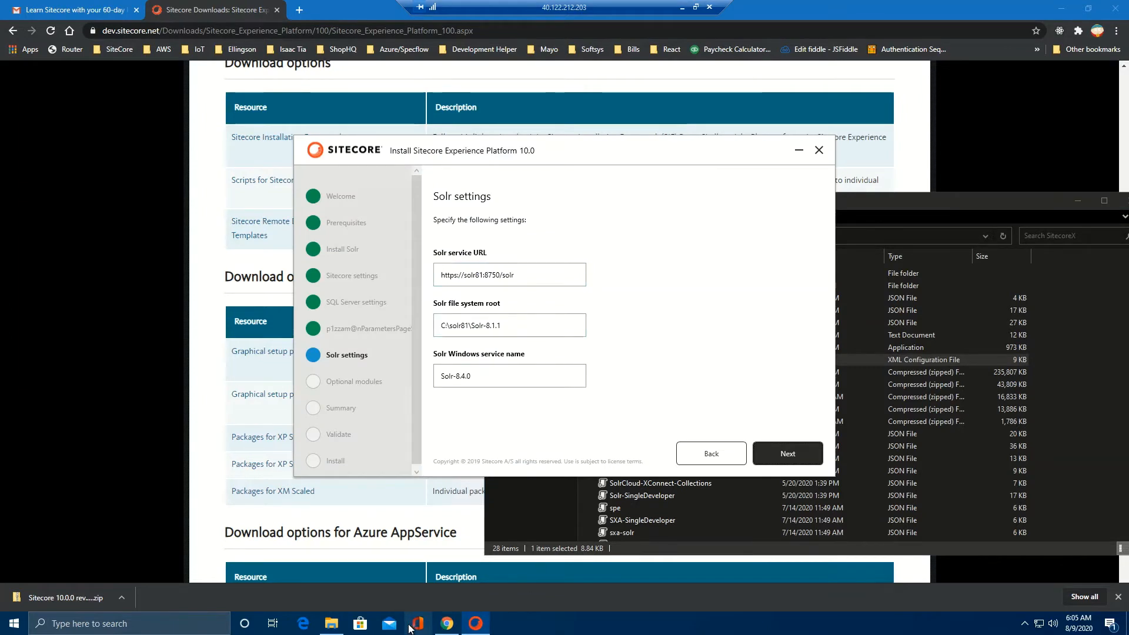
{"action": "left_click", "coordinate": [332, 623]}
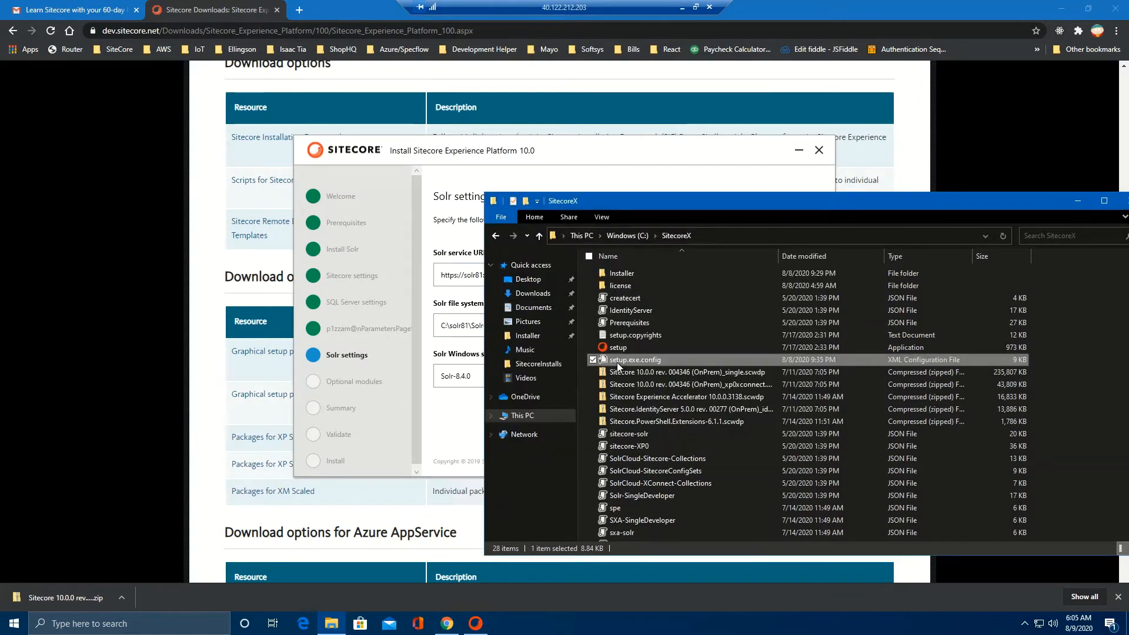
{"action": "right_click", "coordinate": [615, 363]}
{"action": "left_click", "coordinate": [546, 410]}
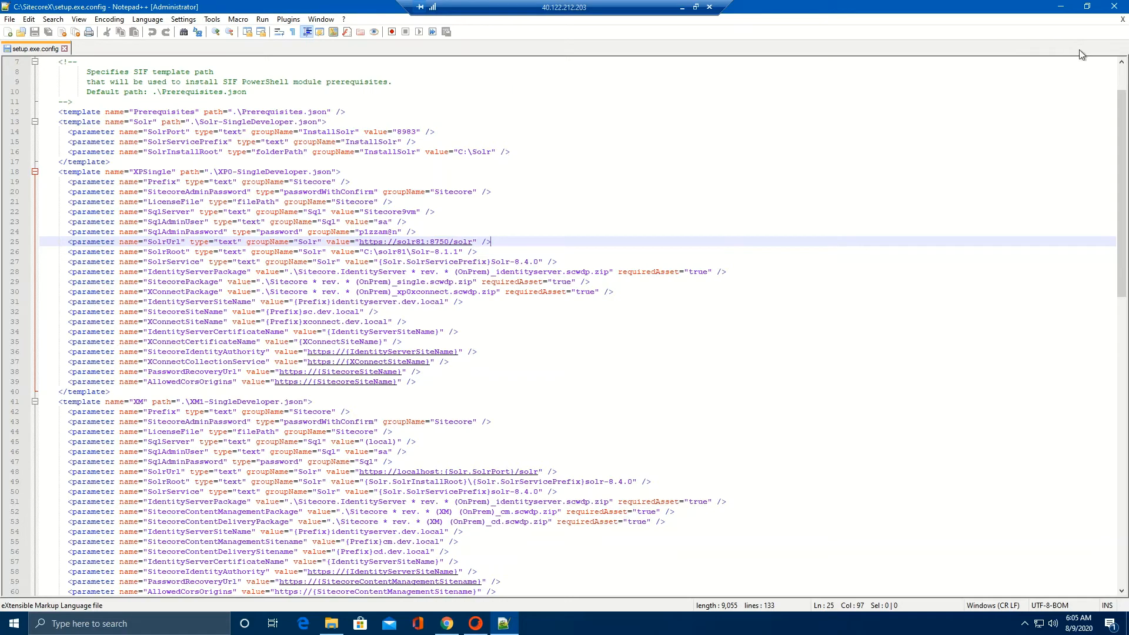
{"action": "left_click", "coordinate": [1060, 7]}
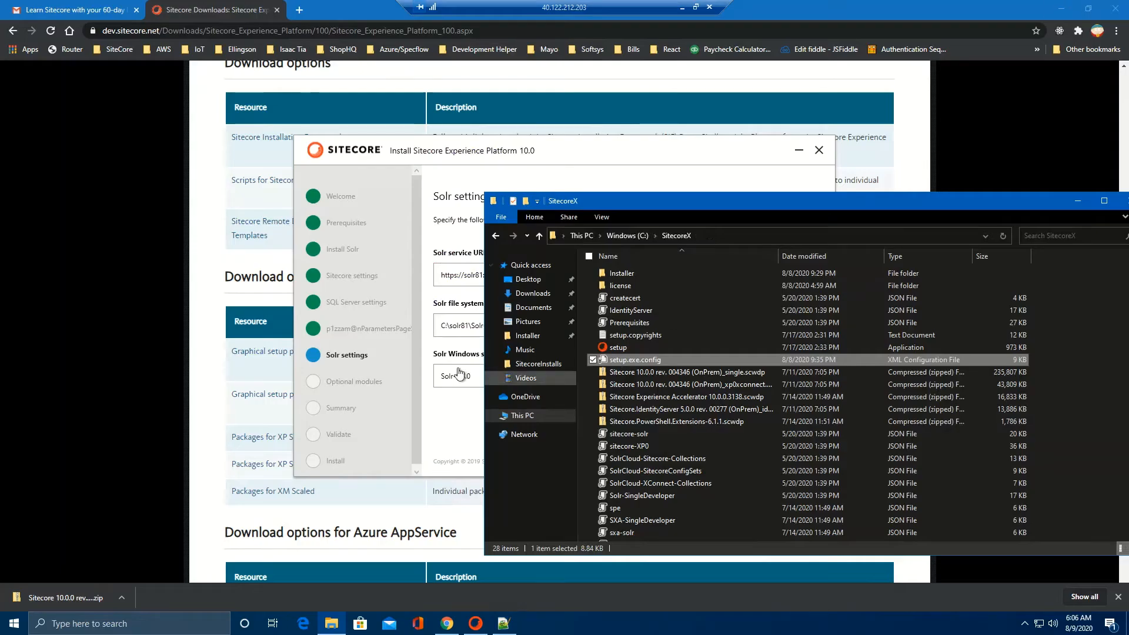
{"action": "left_click", "coordinate": [451, 433]}
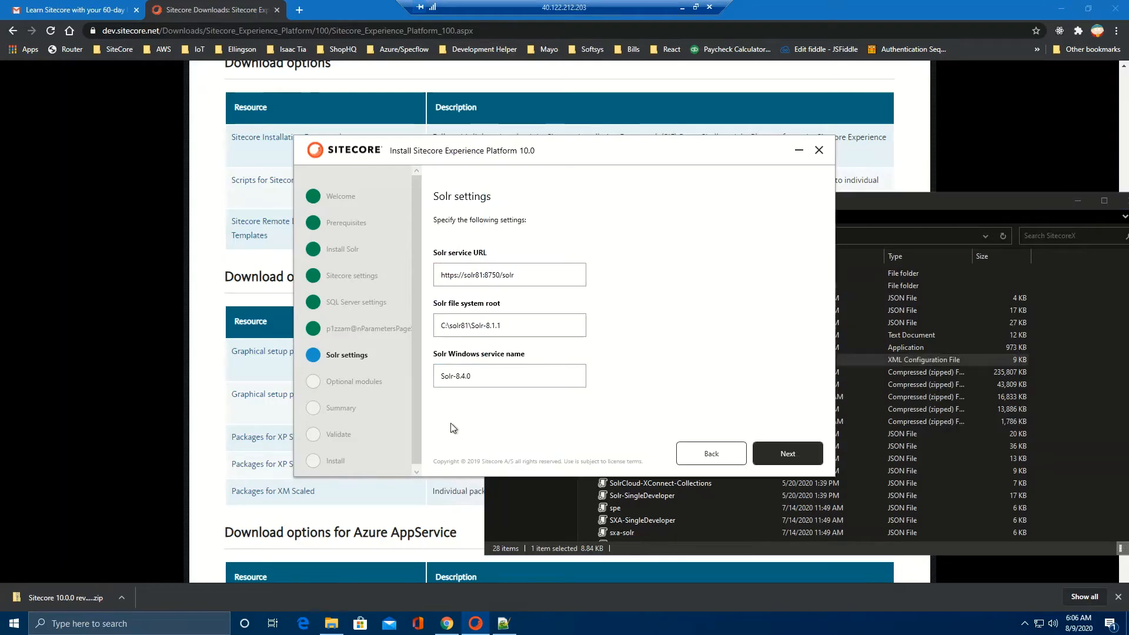
Step: Accept the Solr settings and continue without SXA to the installation summary
{"action": "left_click", "coordinate": [797, 453]}
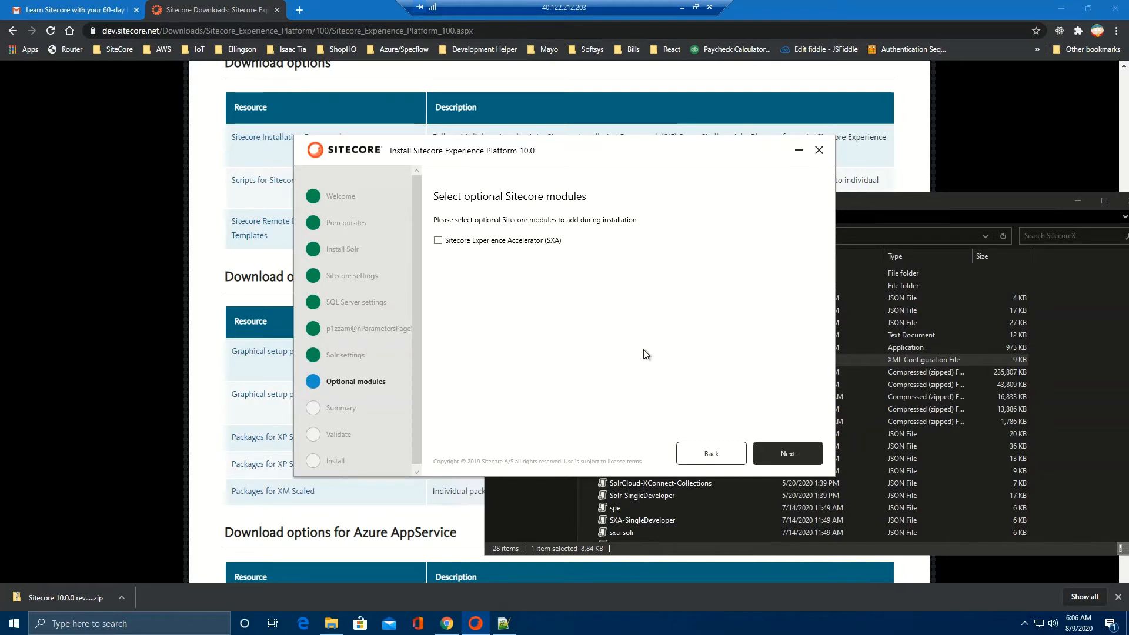
{"action": "left_click", "coordinate": [802, 452]}
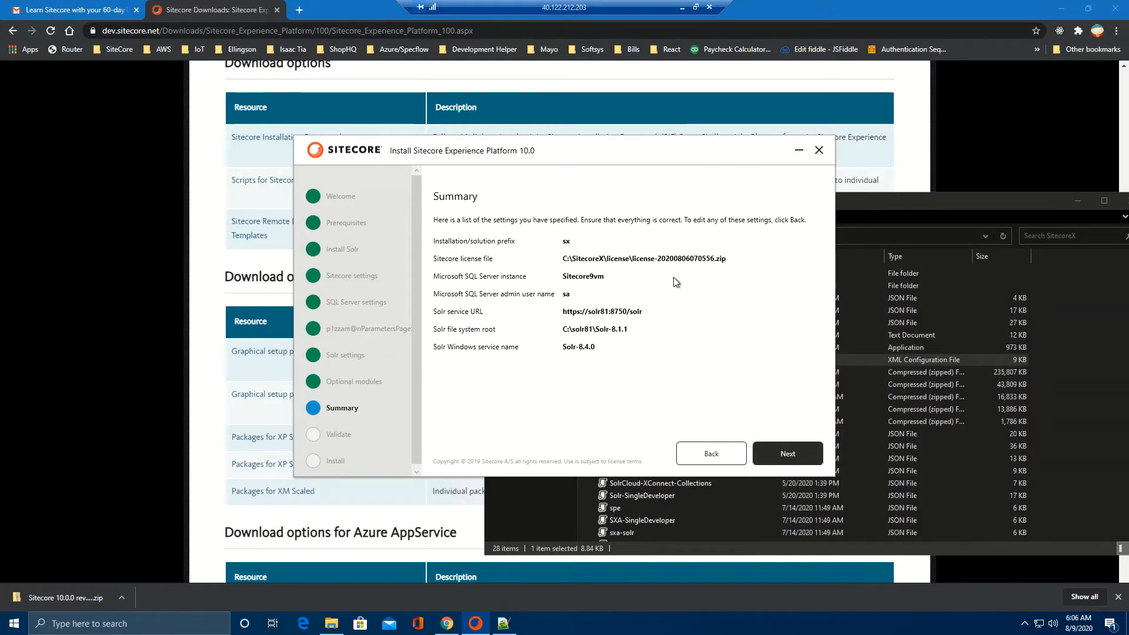
{"action": "left_click", "coordinate": [791, 454]}
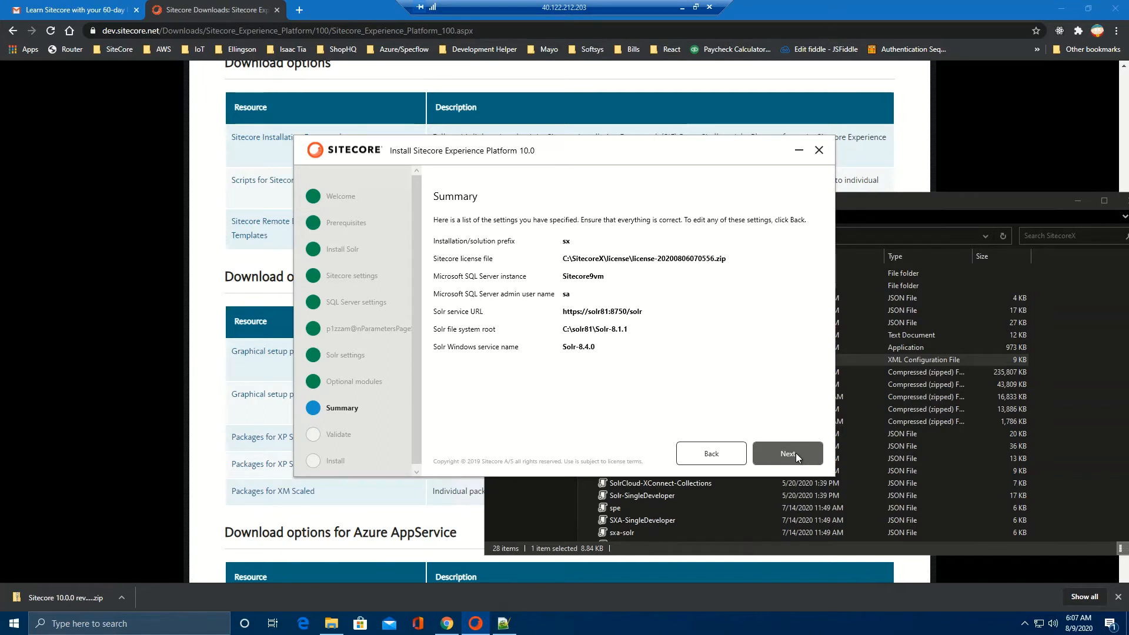
Step: Run validation, which flags the license file as invalid, then step back from the results
{"action": "left_click", "coordinate": [796, 453]}
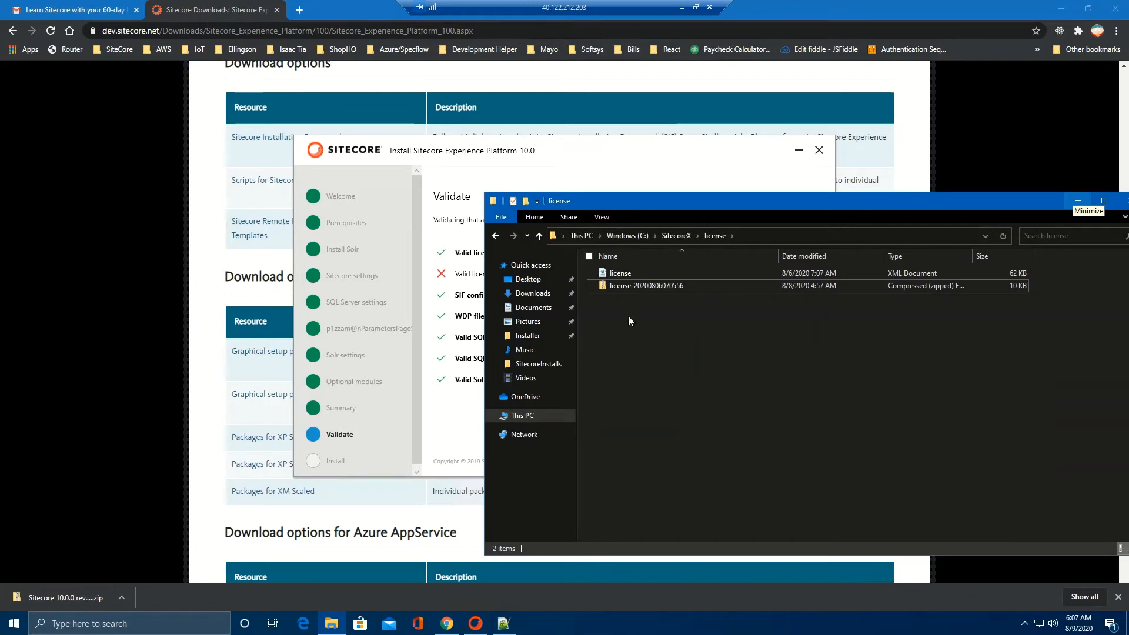
{"action": "left_click", "coordinate": [453, 414]}
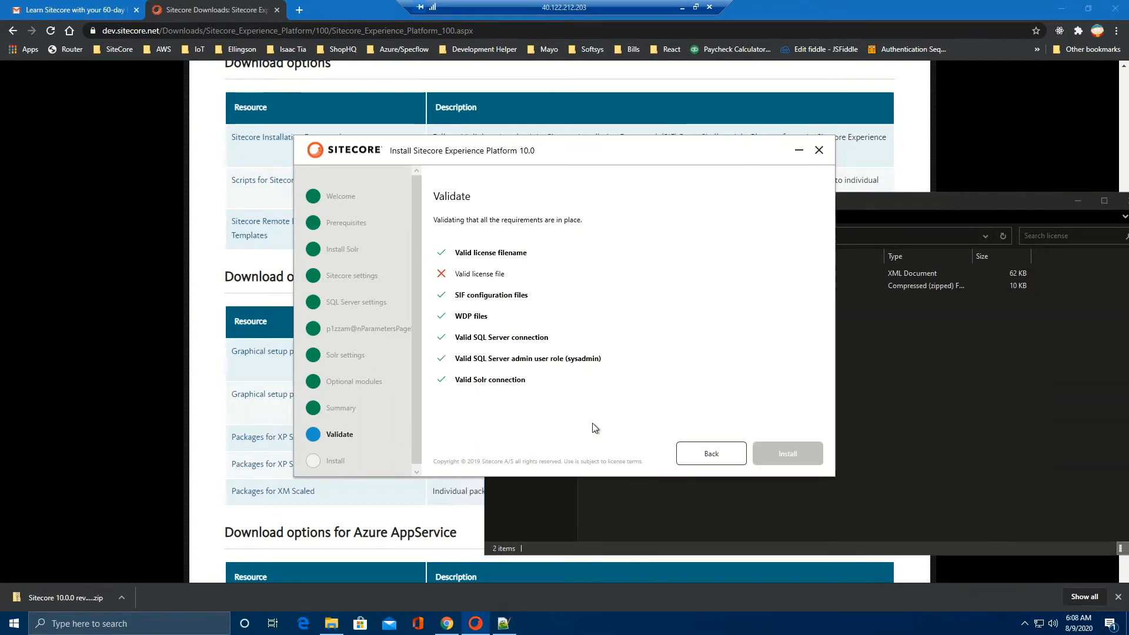
{"action": "left_click", "coordinate": [709, 454]}
Step: Step back through the wizard pages to reach the Sitecore settings page
{"action": "left_click", "coordinate": [708, 454]}
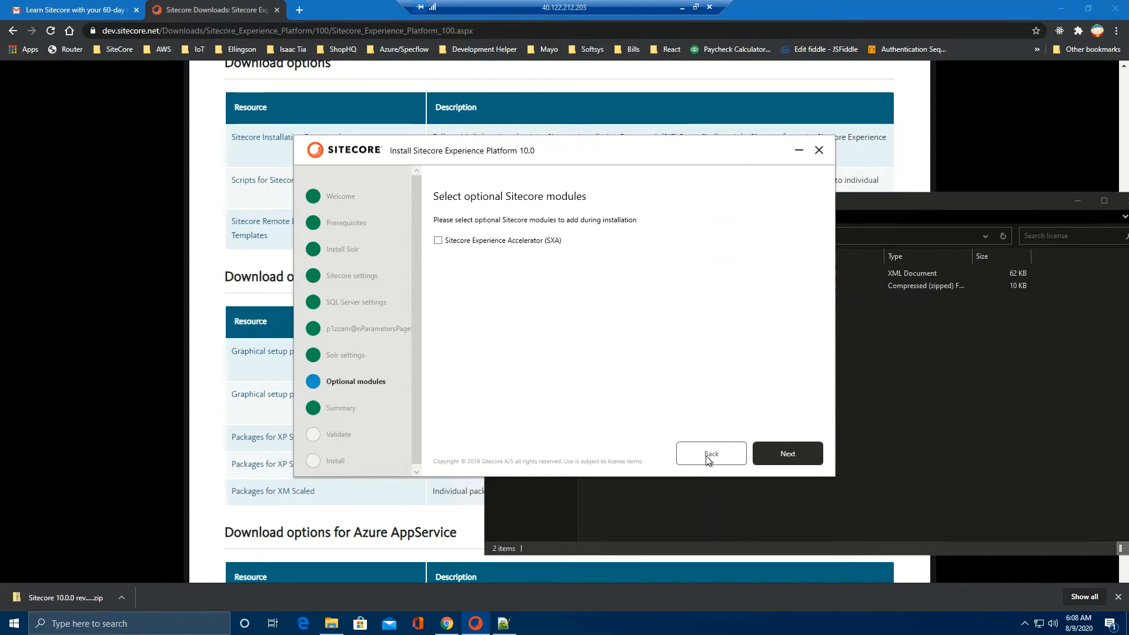
{"action": "left_click", "coordinate": [709, 454]}
{"action": "left_click", "coordinate": [709, 454]}
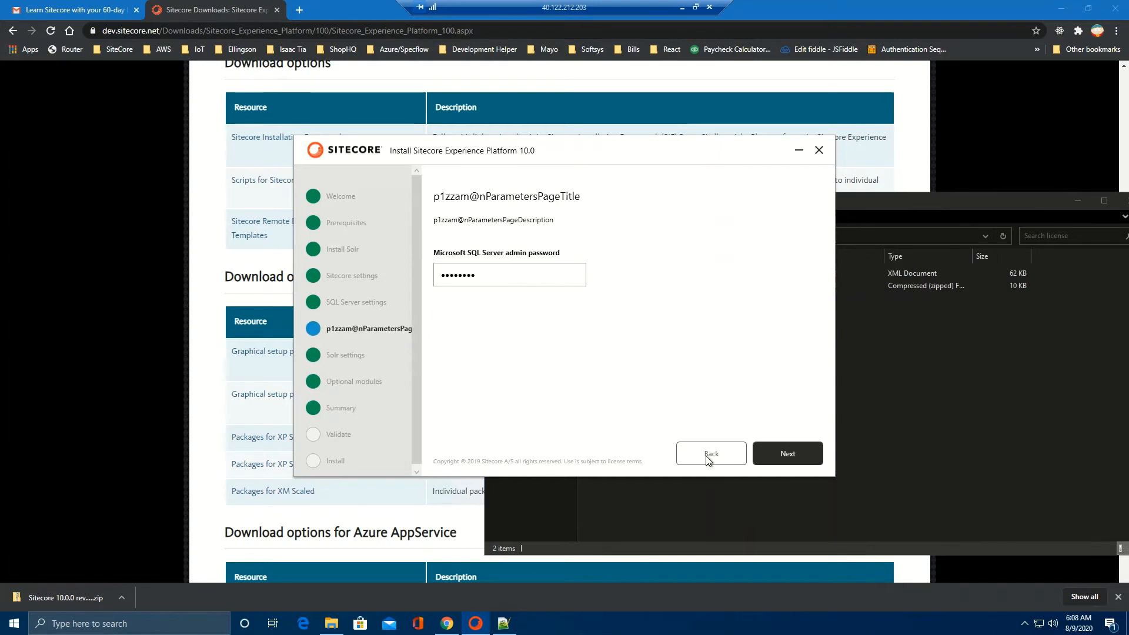
{"action": "left_click", "coordinate": [709, 459]}
{"action": "left_click", "coordinate": [709, 458]}
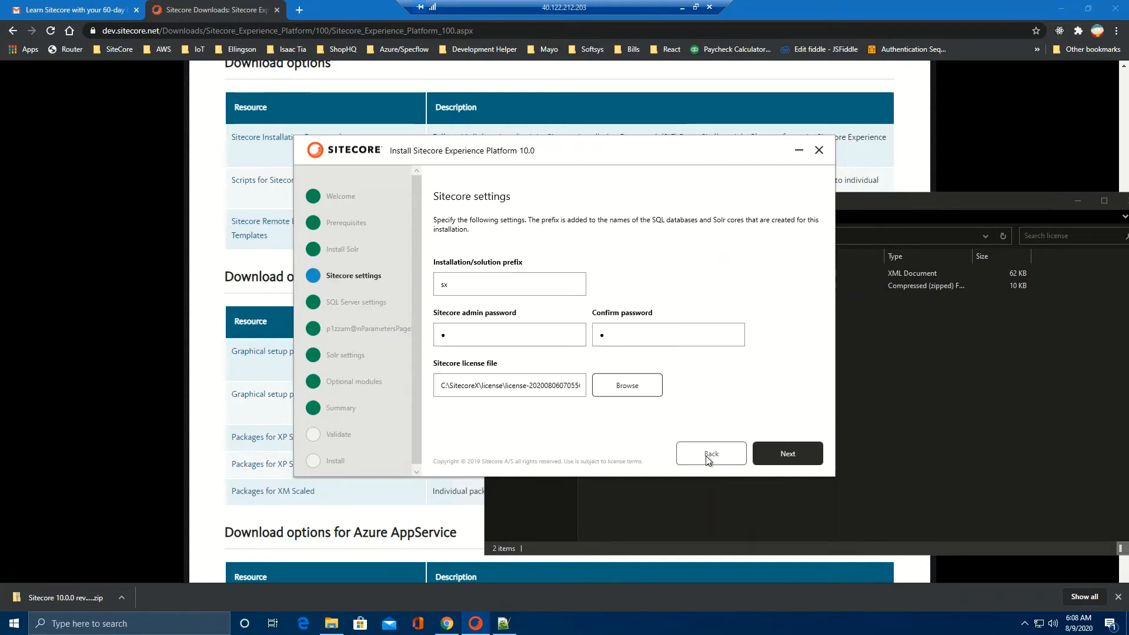
{"action": "left_click", "coordinate": [709, 458]}
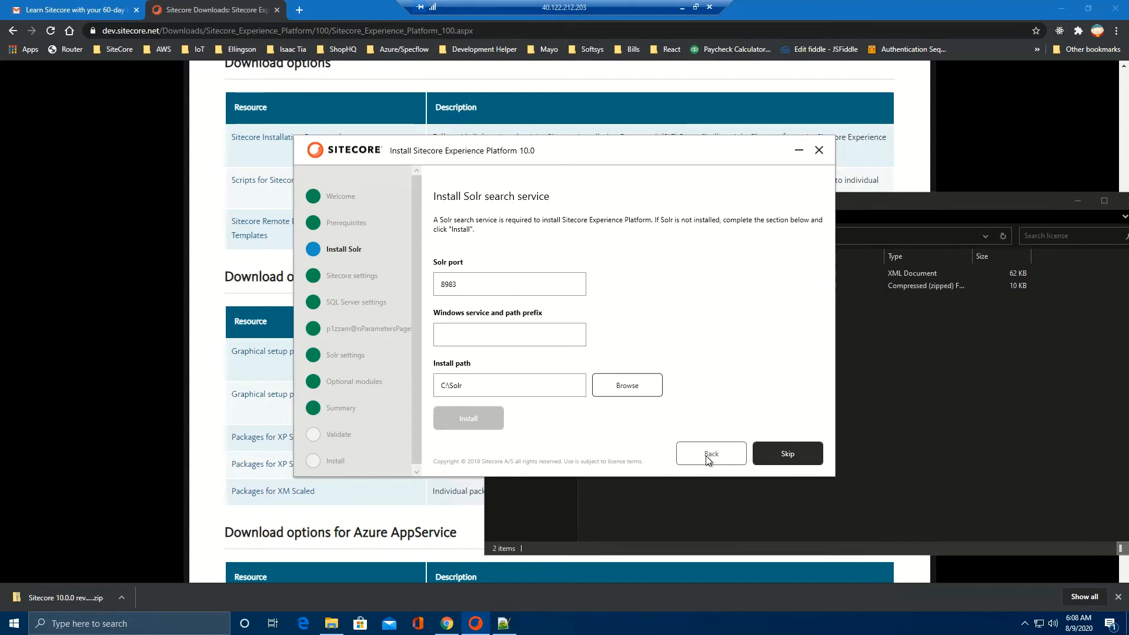
{"action": "left_click", "coordinate": [784, 459]}
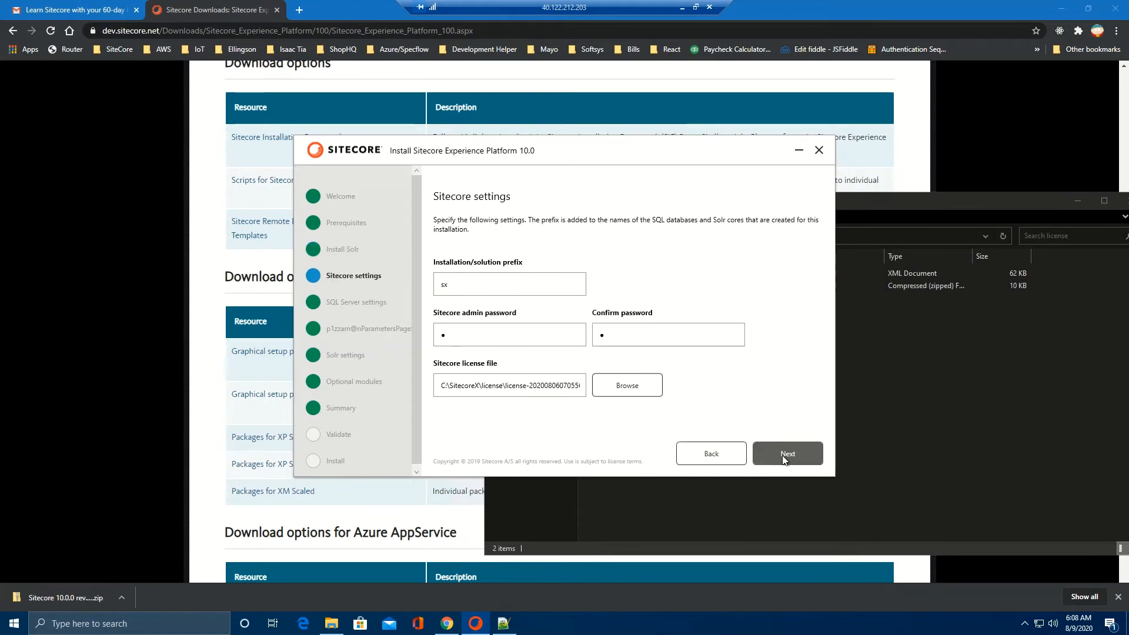
Step: Choose C:\SitecoreX\license\license.xml as the license and advance to rerun validation
{"action": "left_click", "coordinate": [632, 385]}
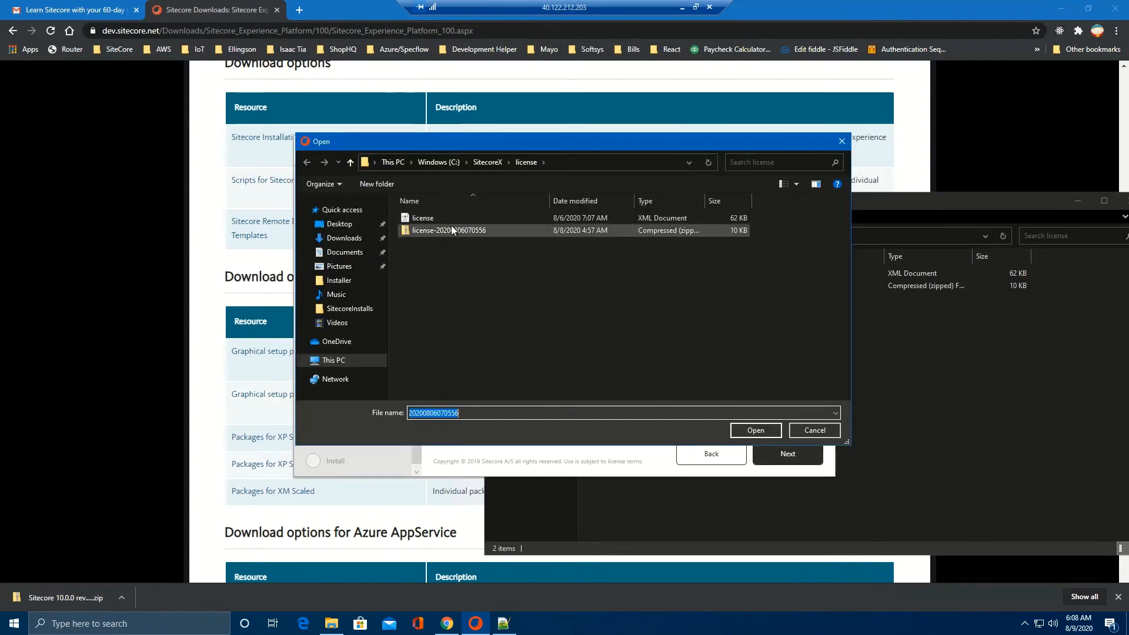
{"action": "double_click", "coordinate": [428, 219]}
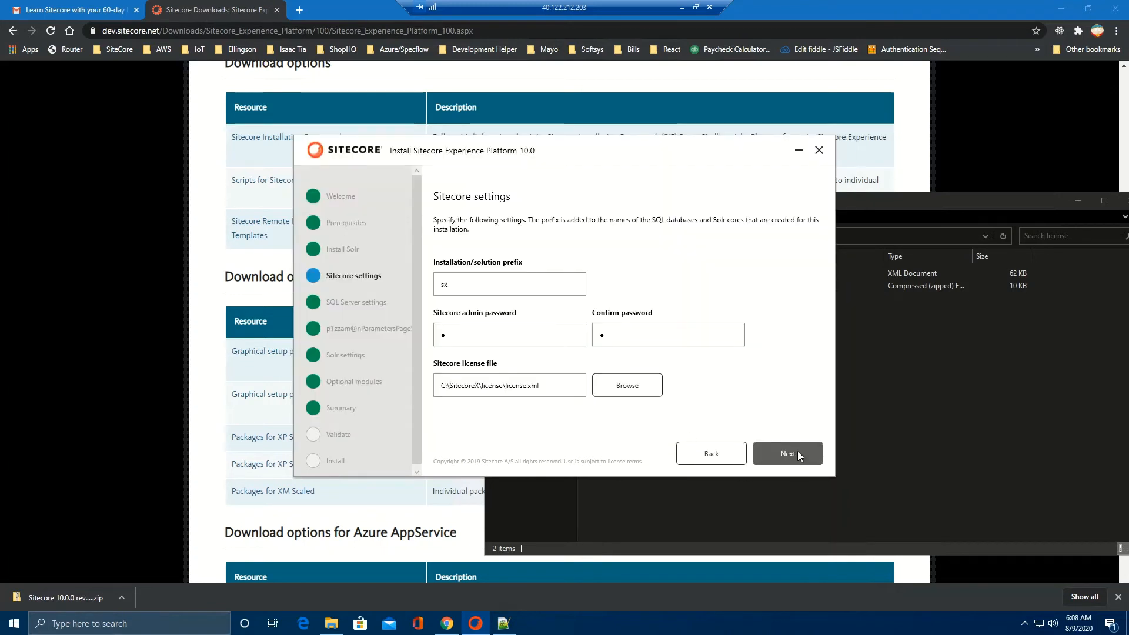
{"action": "left_click", "coordinate": [798, 453]}
{"action": "left_click", "coordinate": [798, 454]}
{"action": "left_click", "coordinate": [799, 454]}
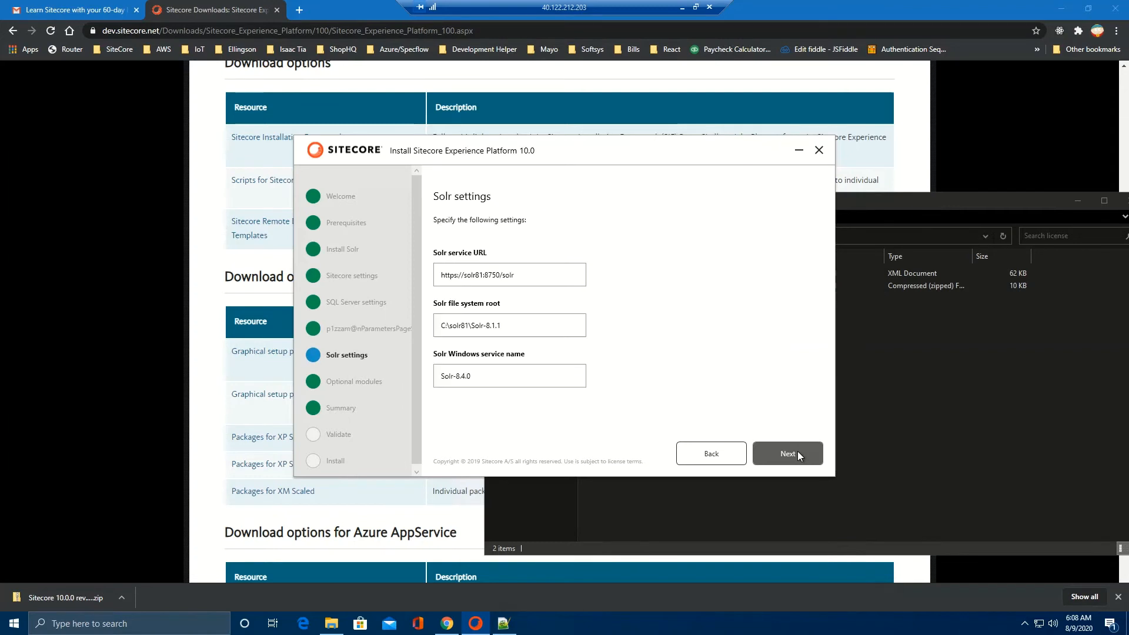
{"action": "left_click", "coordinate": [798, 454]}
{"action": "left_click", "coordinate": [798, 454]}
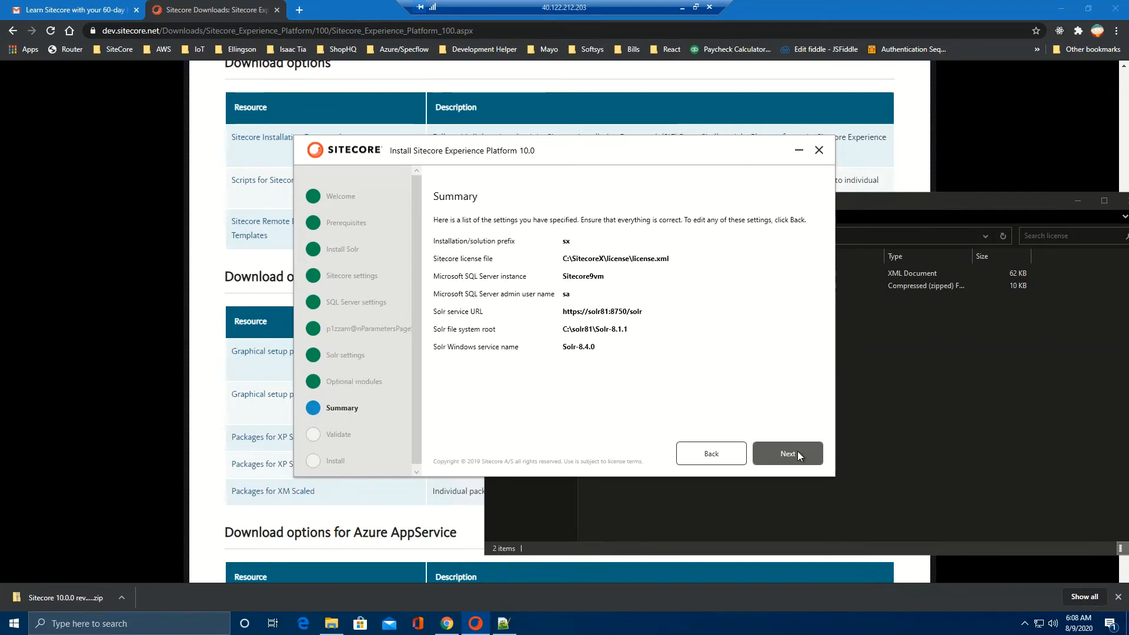
{"action": "left_click", "coordinate": [797, 453]}
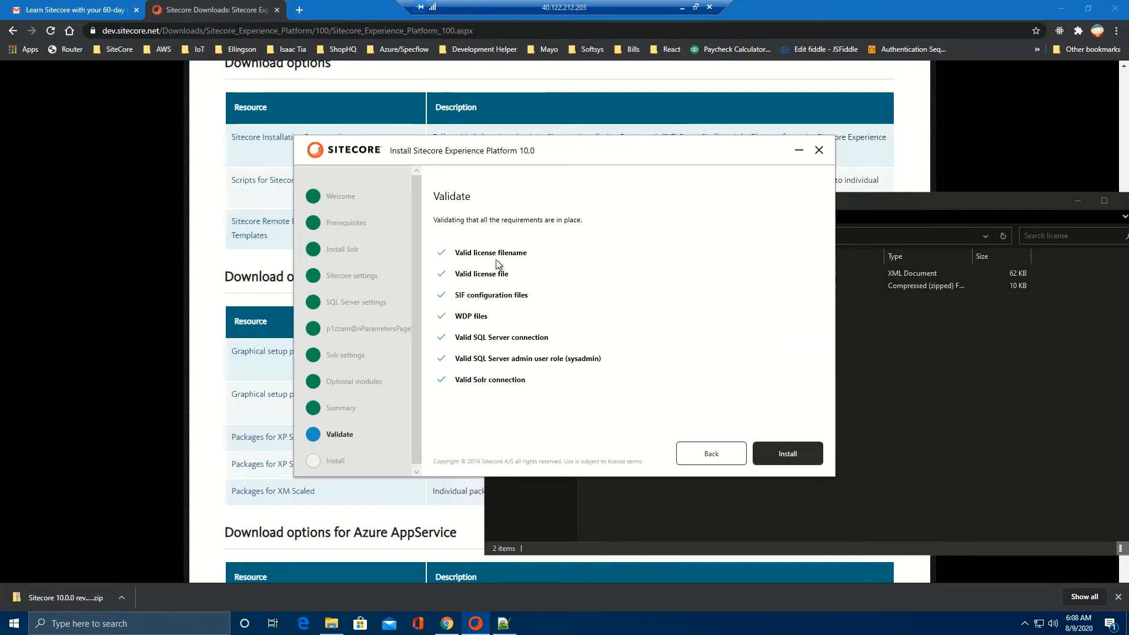
{"action": "left_click", "coordinate": [802, 455]}
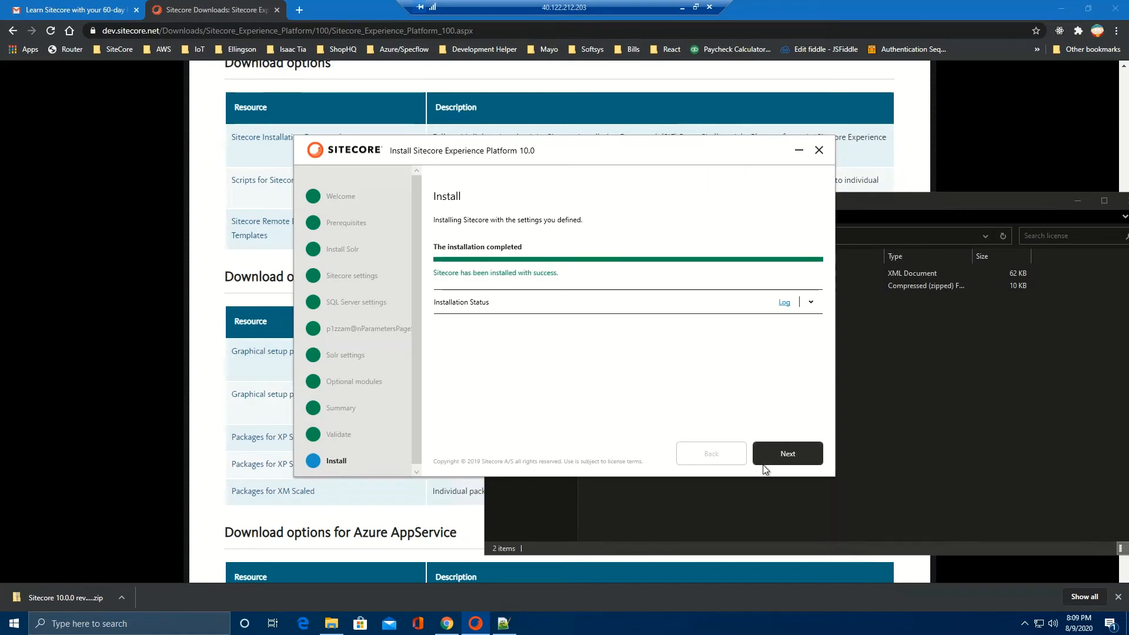
{"action": "left_click", "coordinate": [791, 450]}
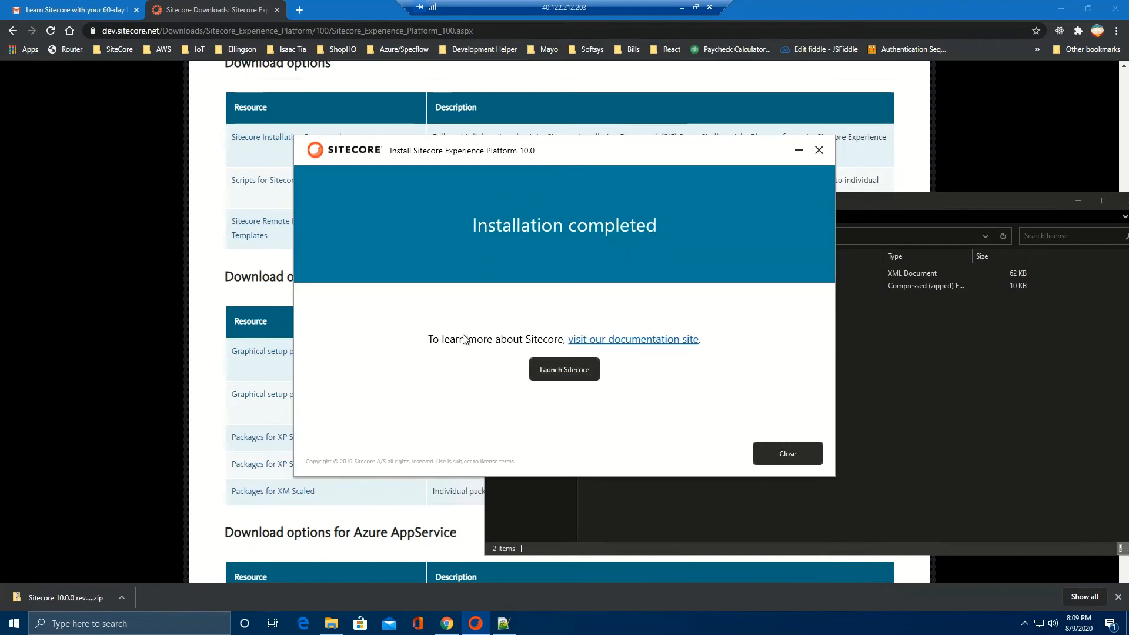
{"action": "left_click", "coordinate": [565, 372]}
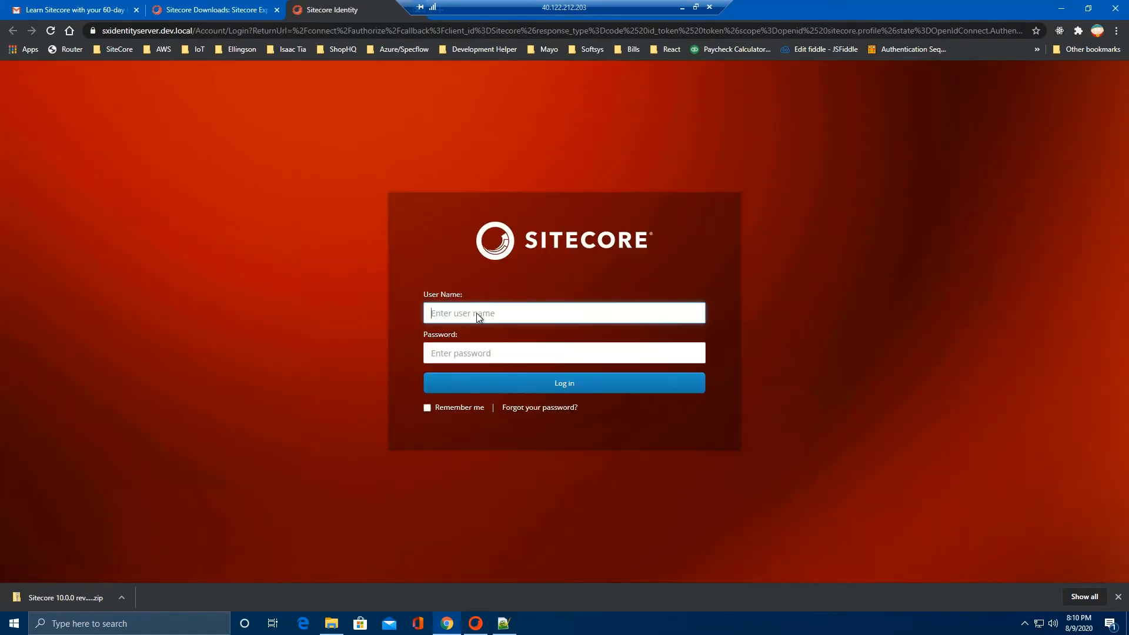
Step: Sign in to Sitecore with the administrator user name and password
{"action": "left_click", "coordinate": [480, 316]}
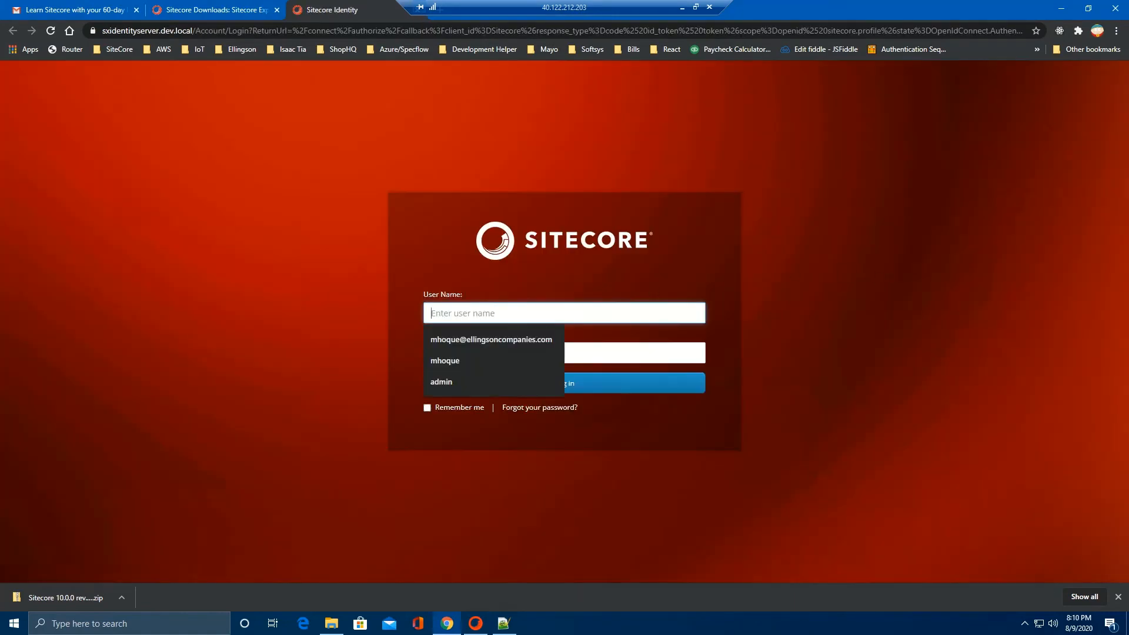
{"action": "type", "text": "admin"}
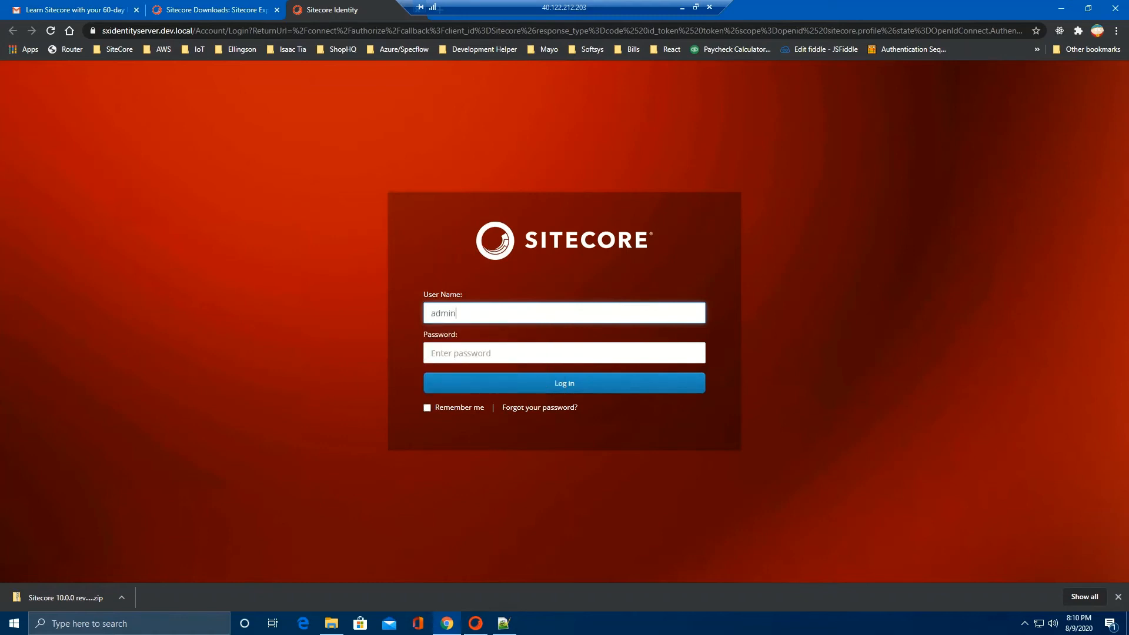
{"action": "type", "text": "b"}
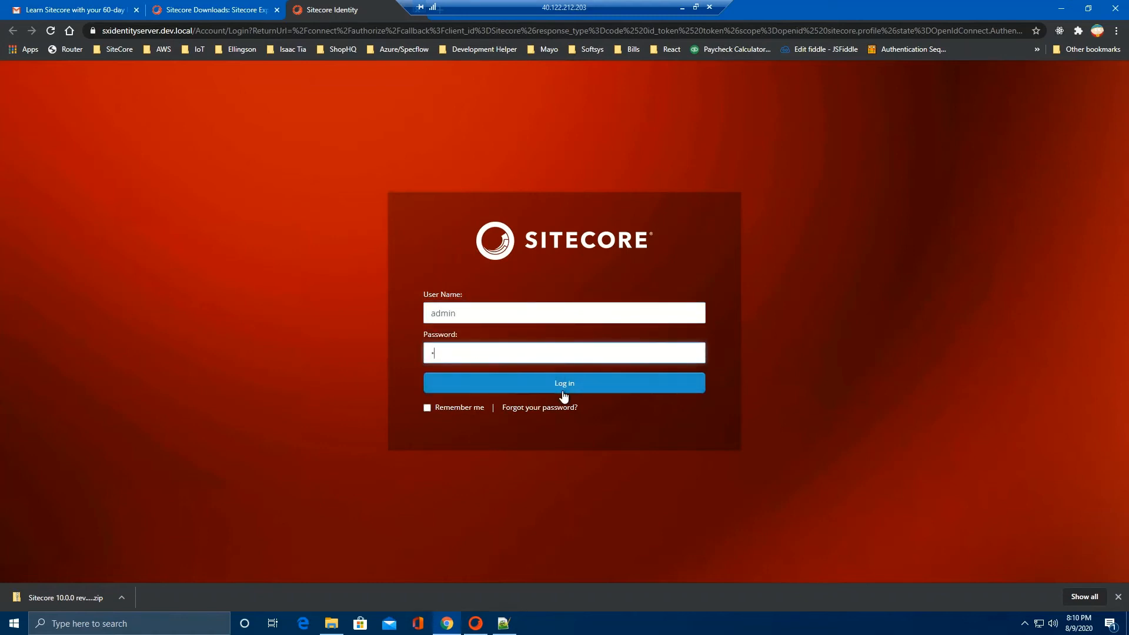
{"action": "left_click", "coordinate": [565, 388]}
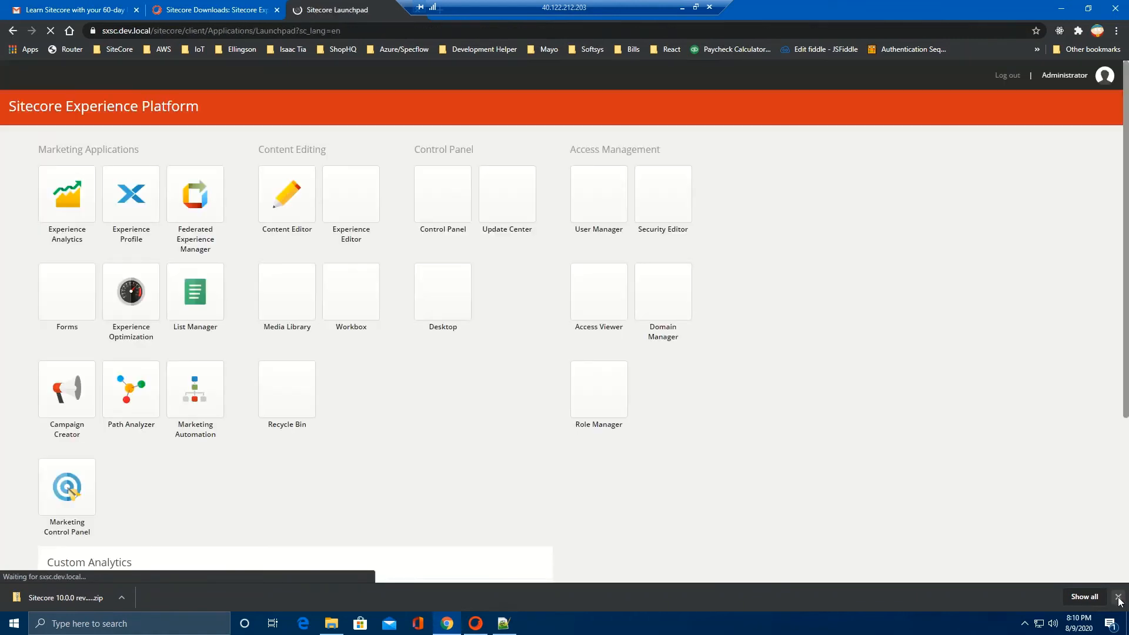
Step: Dismiss Chrome's download bar, open the Sitecore Desktop from the Launchpad, and begin a Windows search
{"action": "left_click", "coordinate": [1118, 598]}
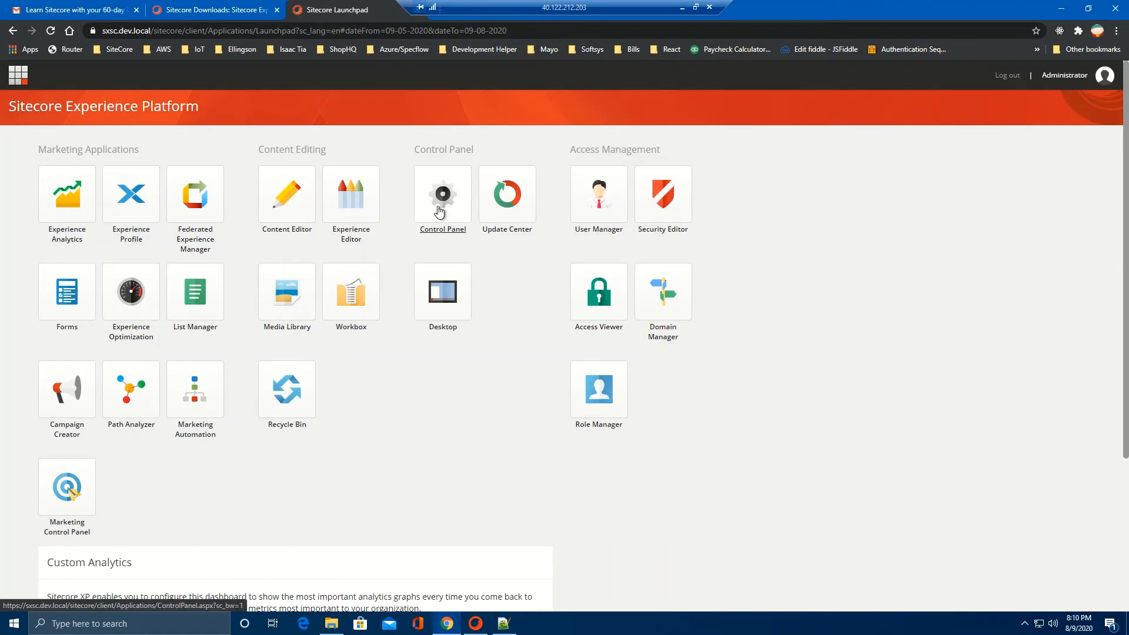
{"action": "left_click", "coordinate": [446, 294]}
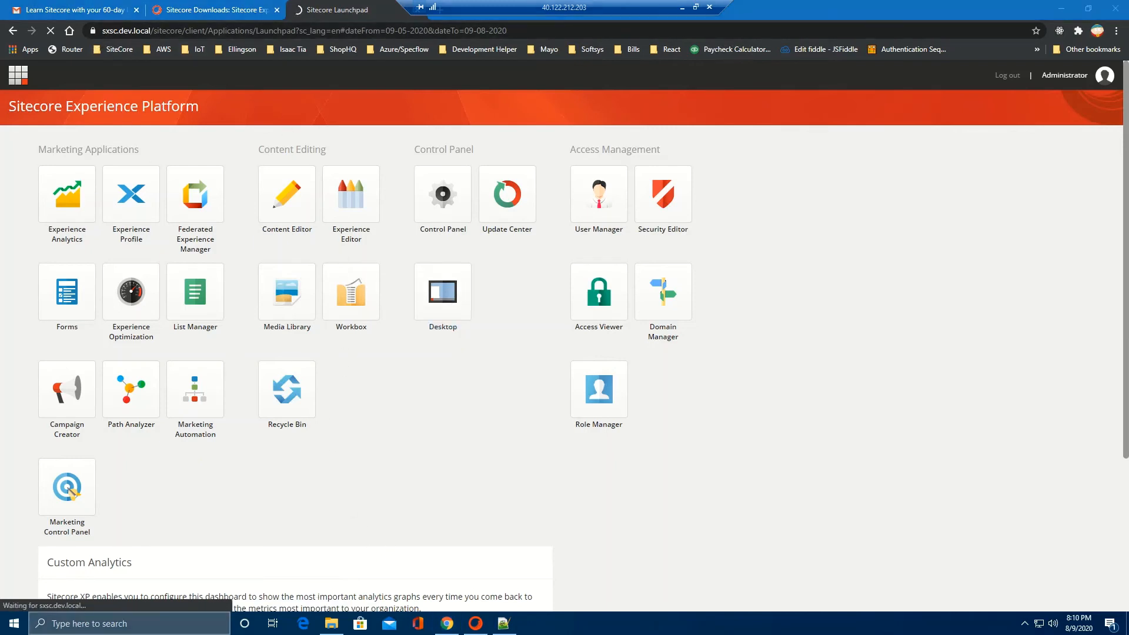
{"action": "left_click", "coordinate": [108, 623]}
Step: Search Windows for 'iis' and launch IIS Manager
{"action": "type", "text": "i"}
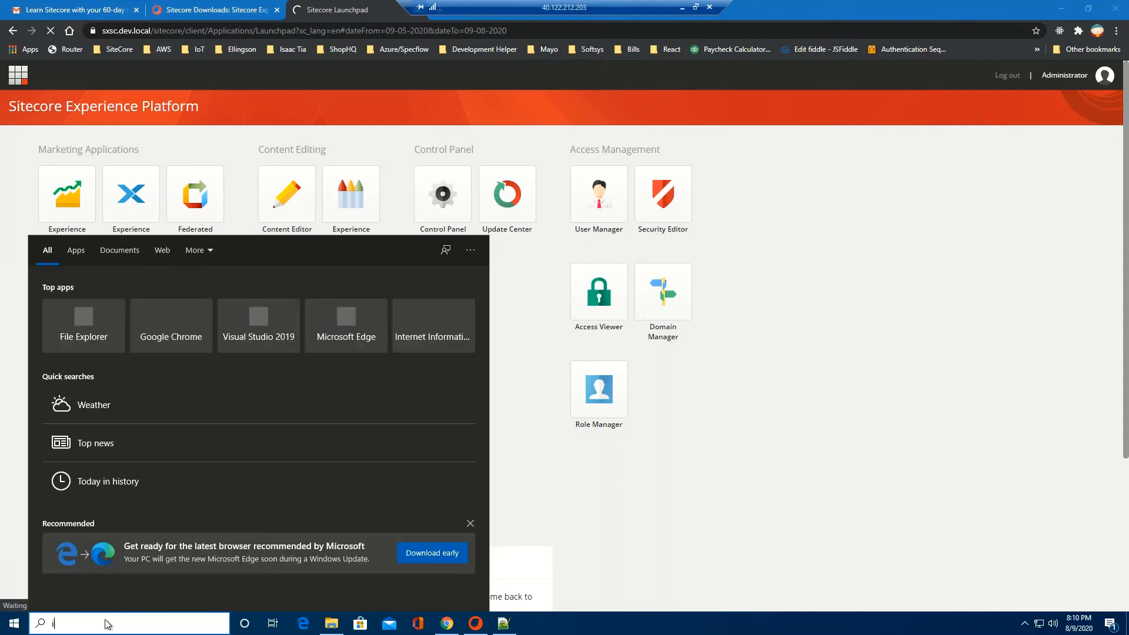
{"action": "type", "text": "ss"}
{"action": "key", "text": "BackSpace"}
{"action": "key", "text": "BackSpace"}
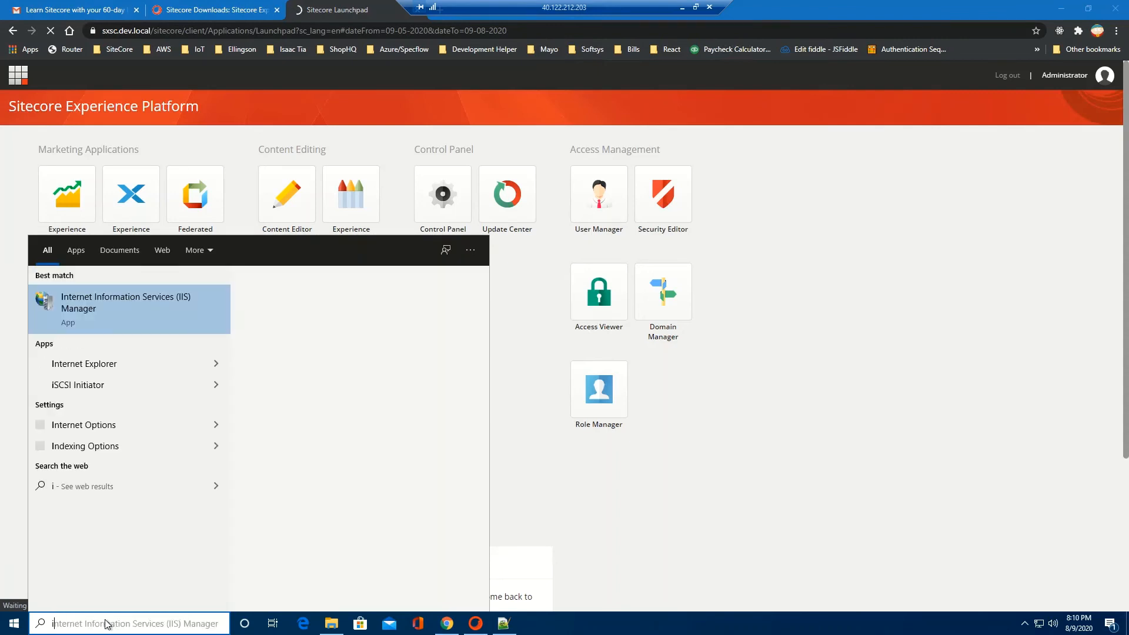
{"action": "type", "text": "is"}
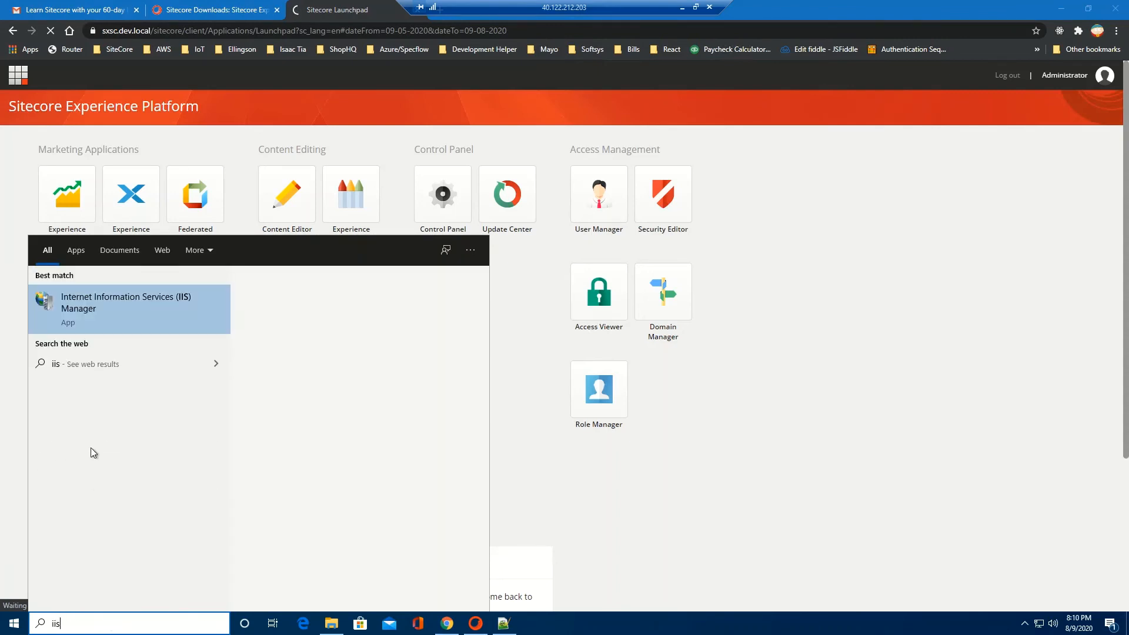
{"action": "left_click", "coordinate": [142, 296]}
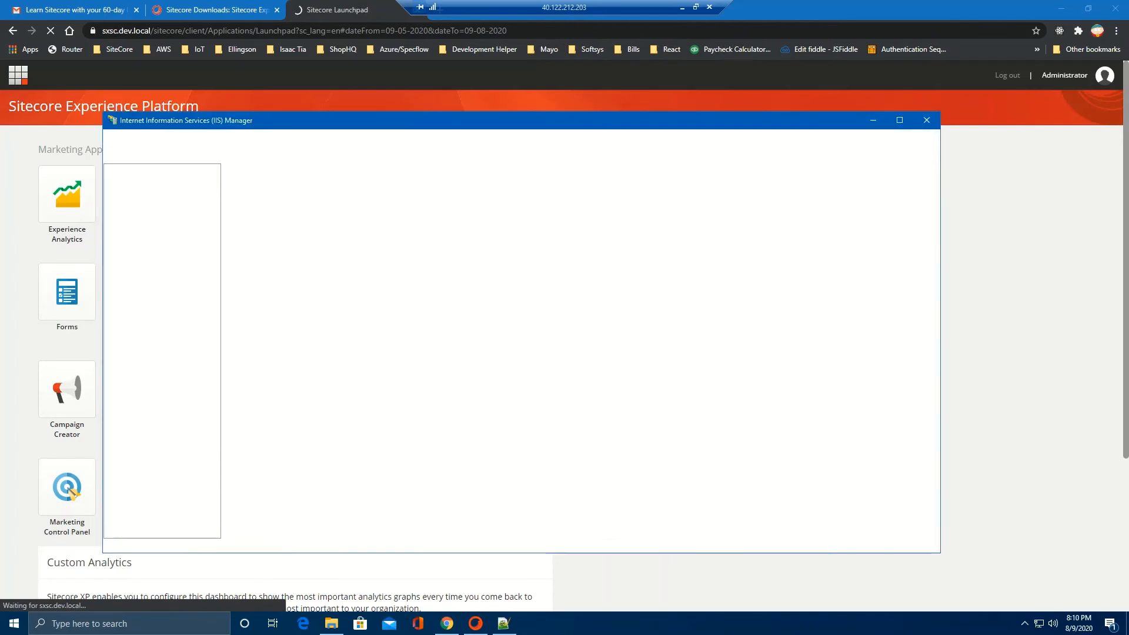
Step: Expand the server's Sites list, widen the Connections pane, and expand sxsc.dev.local
{"action": "left_click", "coordinate": [110, 198]}
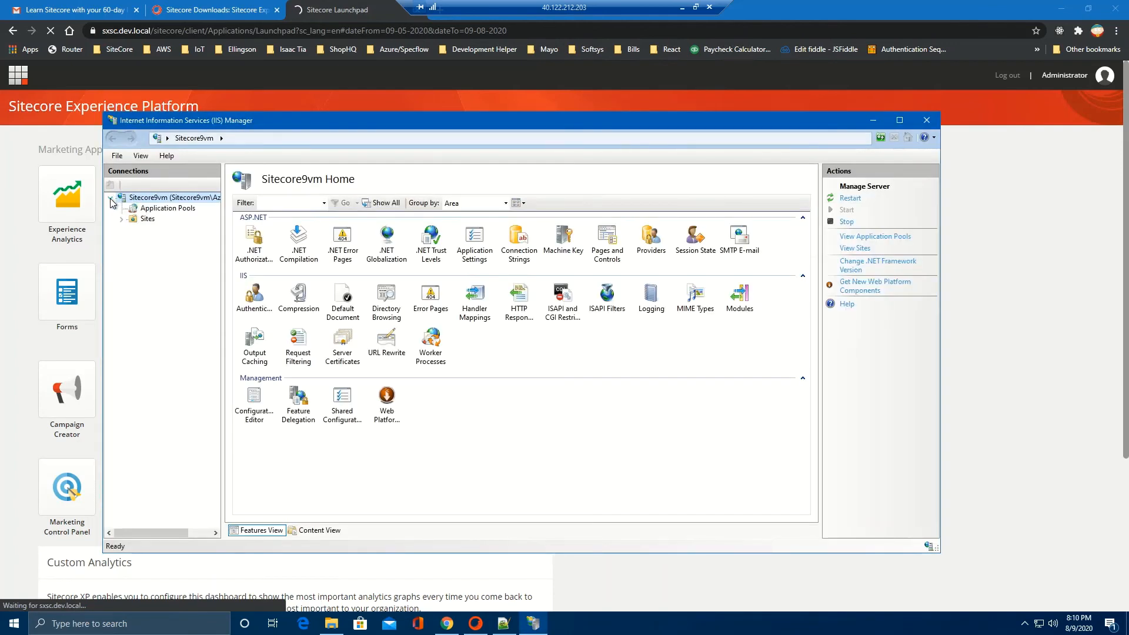
{"action": "left_click", "coordinate": [122, 221]}
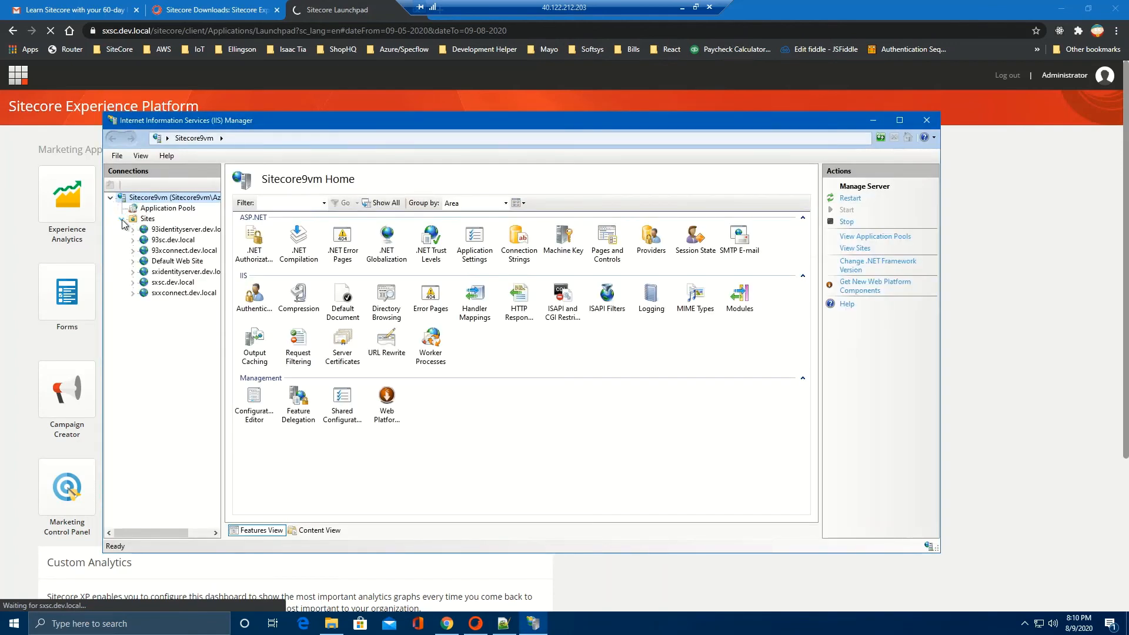
{"action": "left_click_drag", "start_coordinate": [223, 277], "coordinate": [294, 277]}
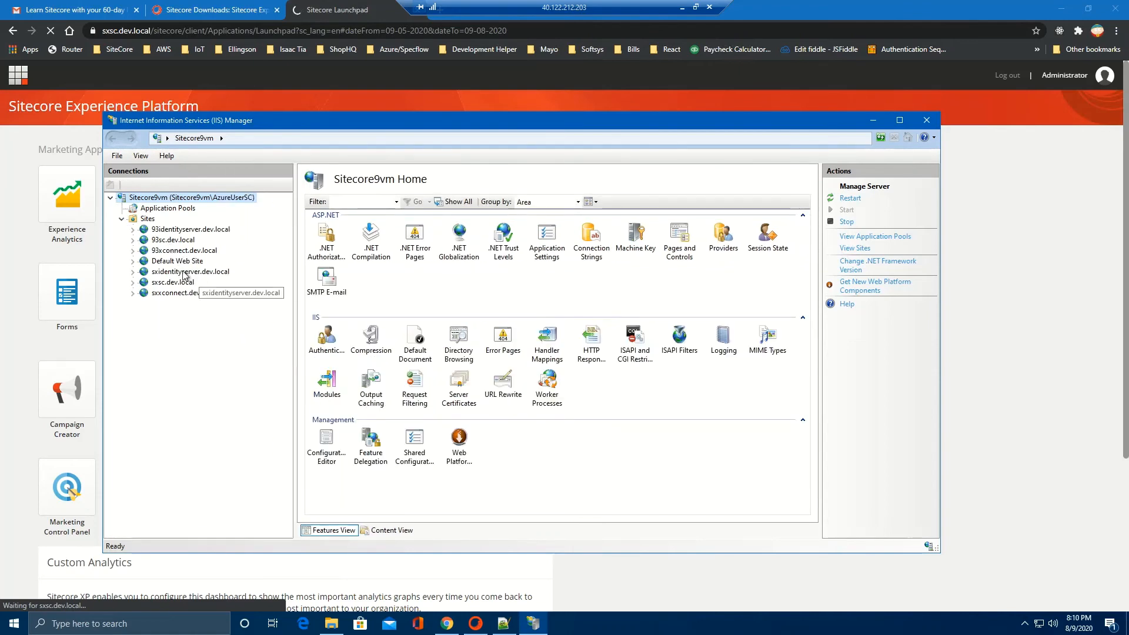
{"action": "left_click", "coordinate": [185, 273]}
{"action": "left_click", "coordinate": [165, 283]}
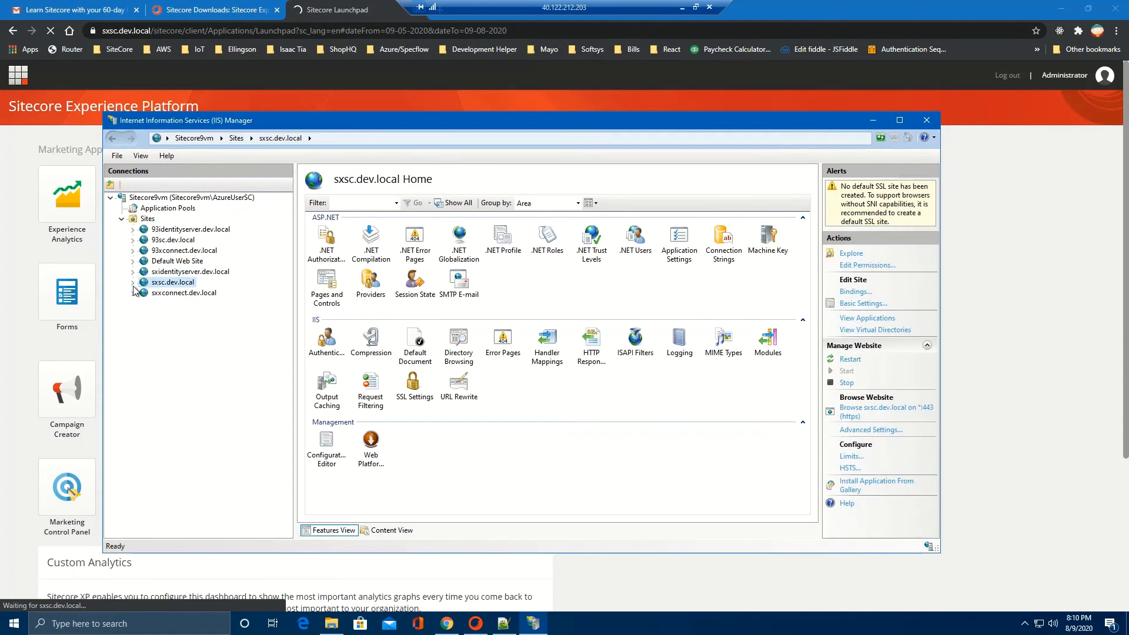
{"action": "left_click", "coordinate": [132, 282]}
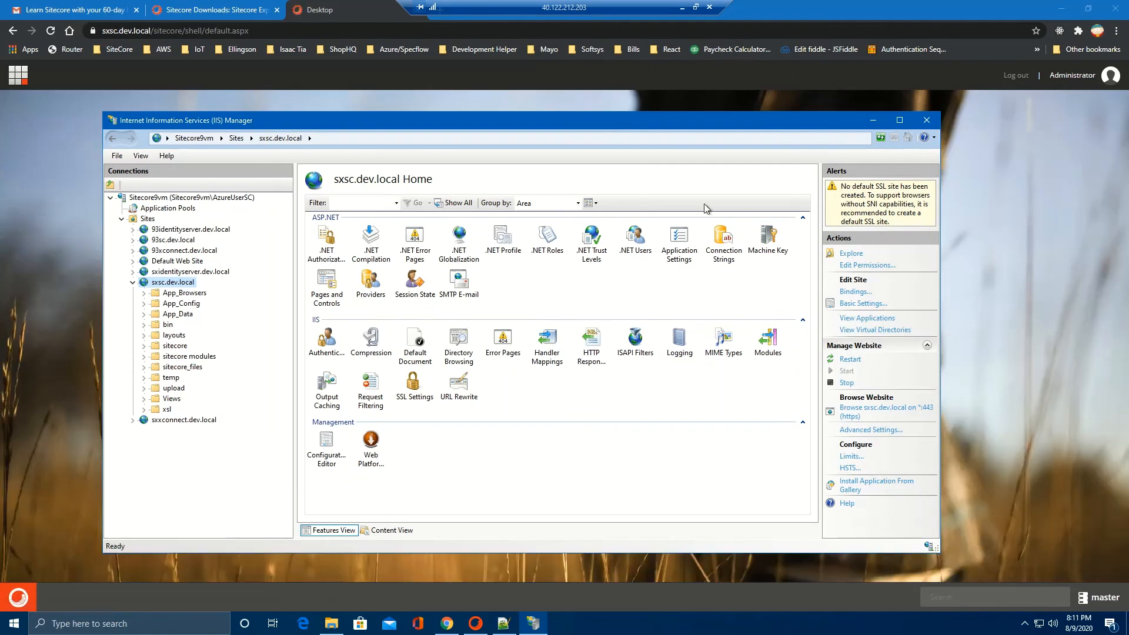
Step: Open the Content Editor from the Sitecore start menu and expand the Forms and Layout items
{"action": "left_click", "coordinate": [873, 120]}
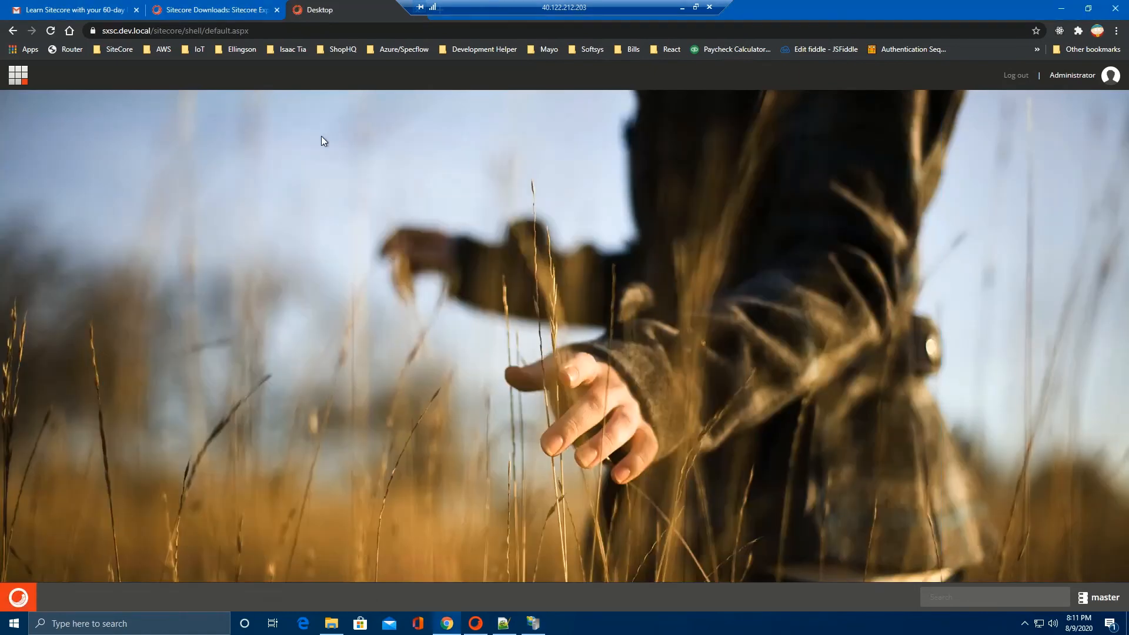
{"action": "left_click", "coordinate": [17, 598]}
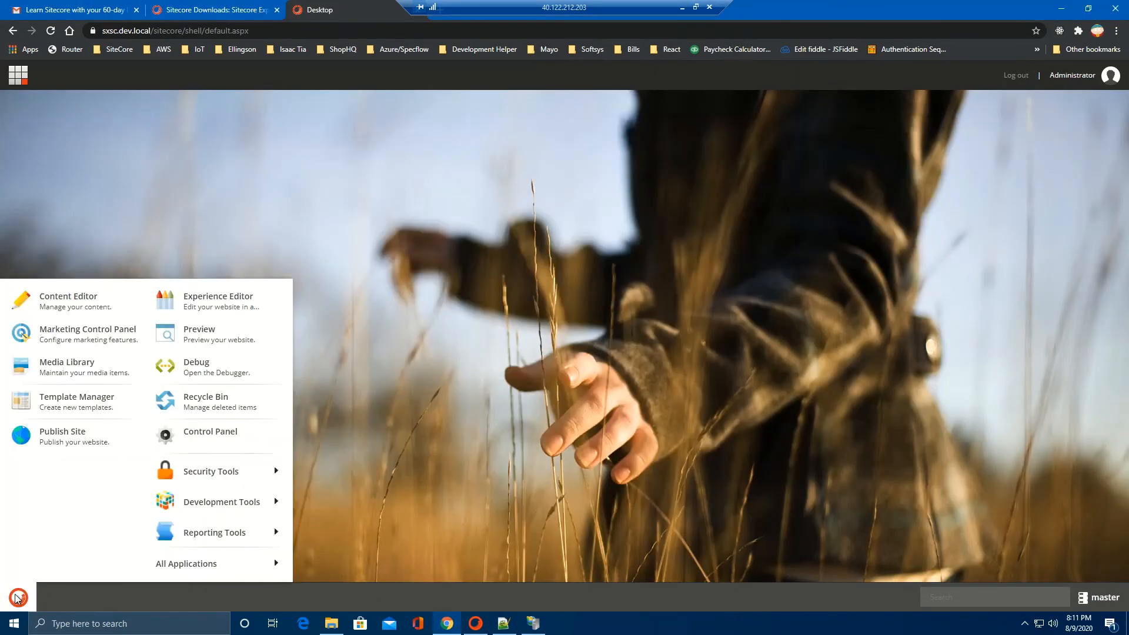
{"action": "left_click", "coordinate": [96, 301]}
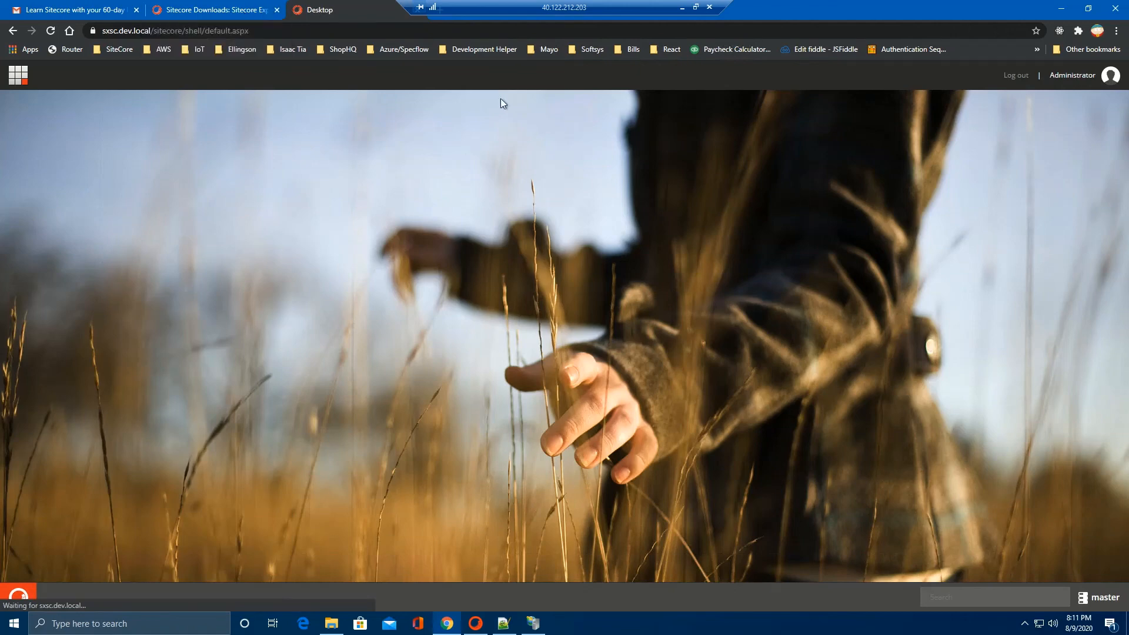
{"action": "left_click_drag", "start_coordinate": [579, 8], "coordinate": [731, 8]}
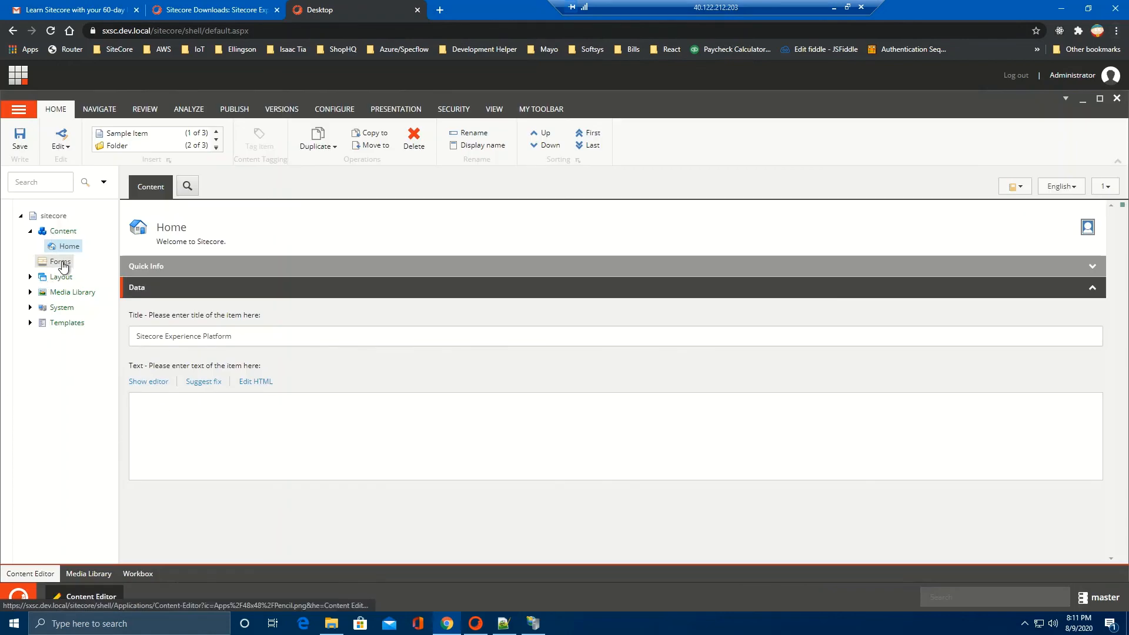
{"action": "left_click", "coordinate": [62, 262]}
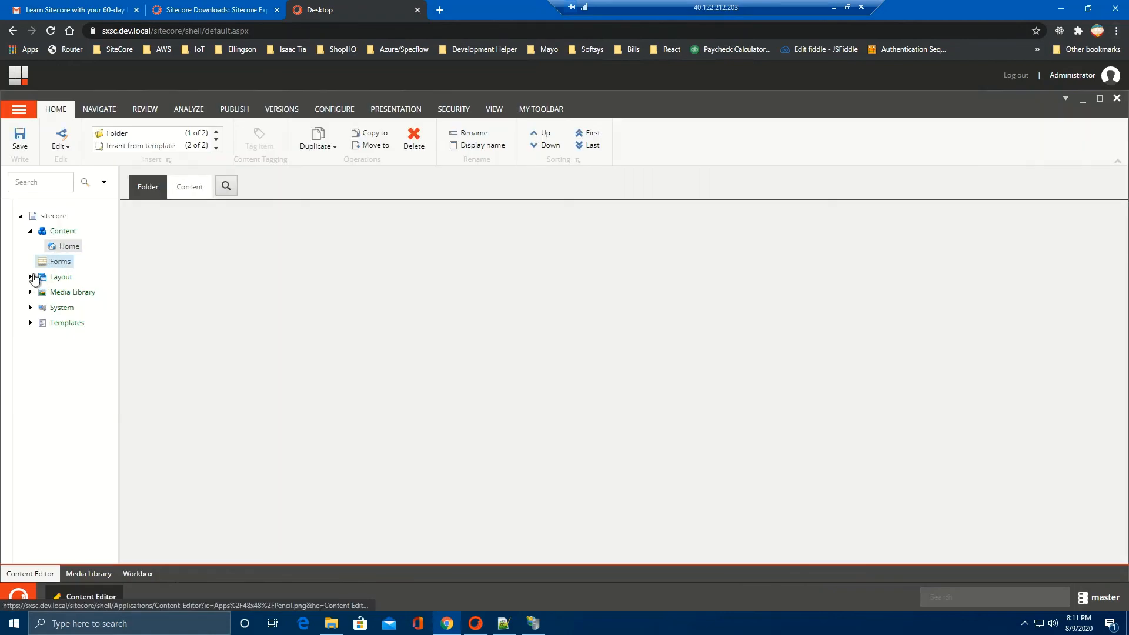
{"action": "left_click", "coordinate": [31, 277]}
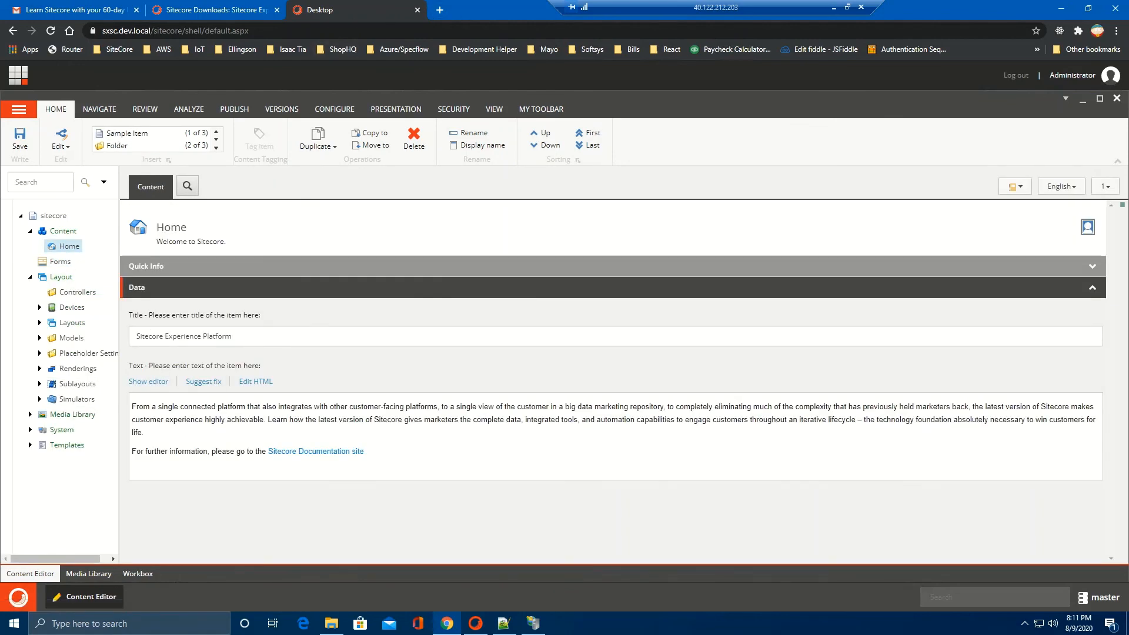
{"action": "key", "text": "ctrl+t"}
{"action": "type", "text": "https://sxsc.dev.local/"}
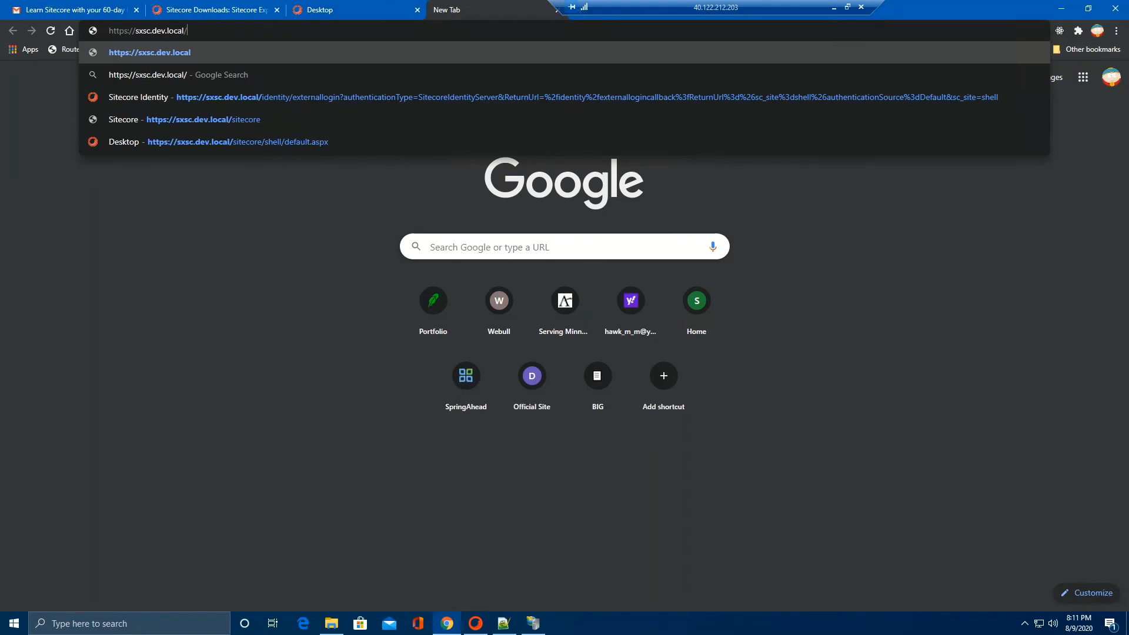
{"action": "key", "text": "Return"}
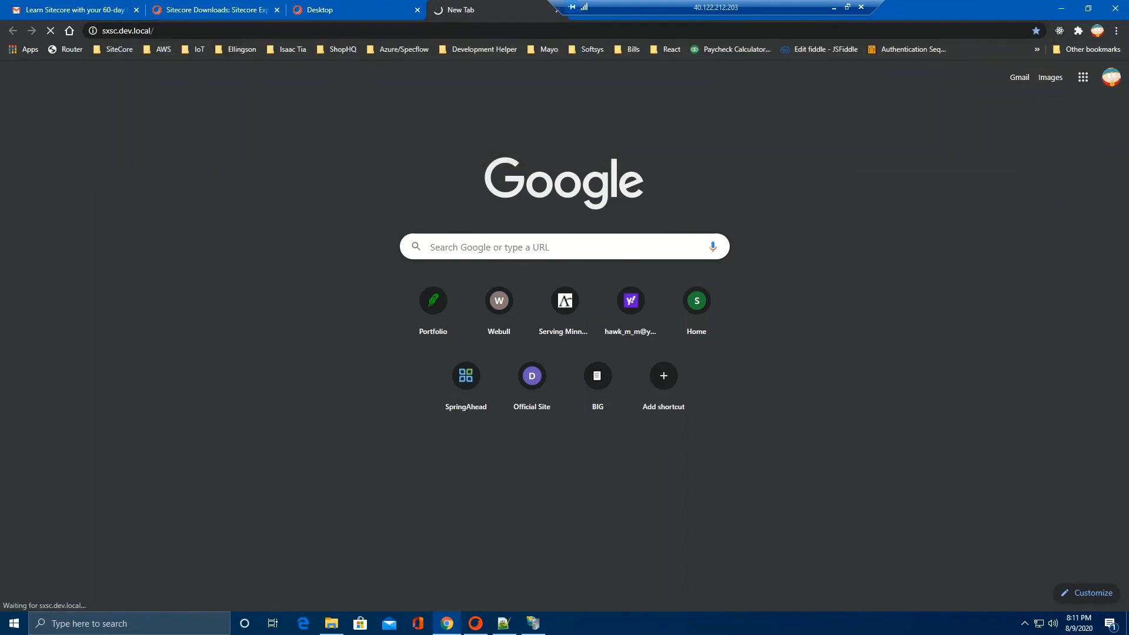